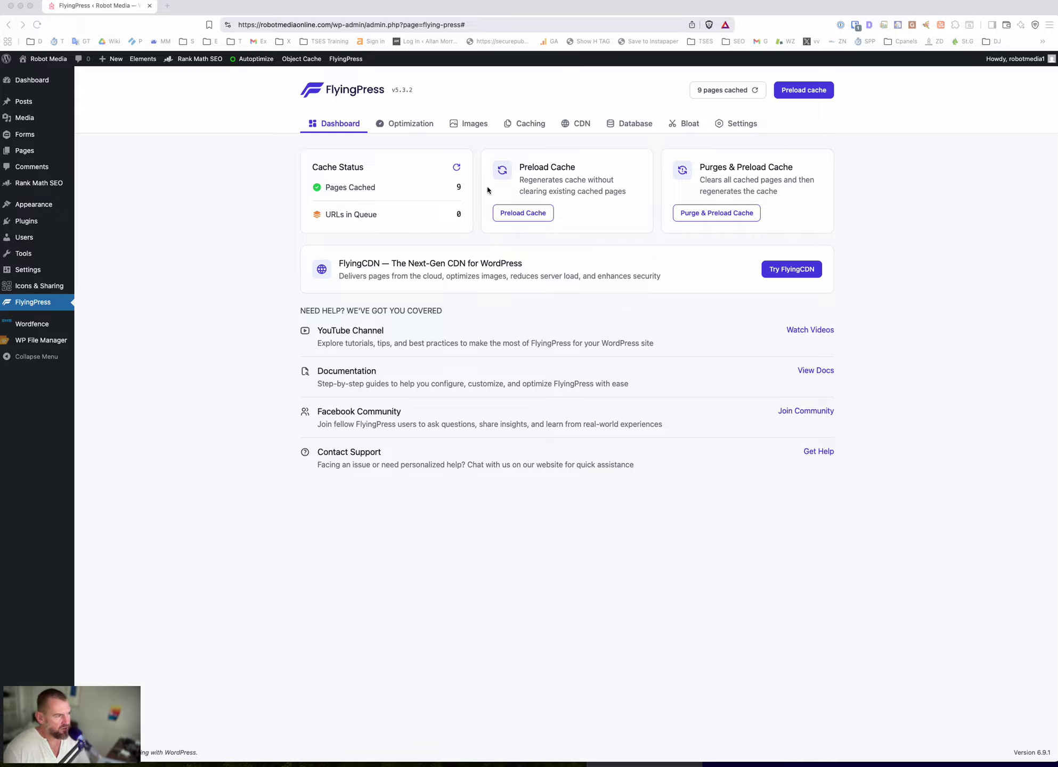
- Open the FlyingPress Optimization settings and examine the robotmediaonline.com stylesheet request in the other window's network inspector
left_click(400, 127)
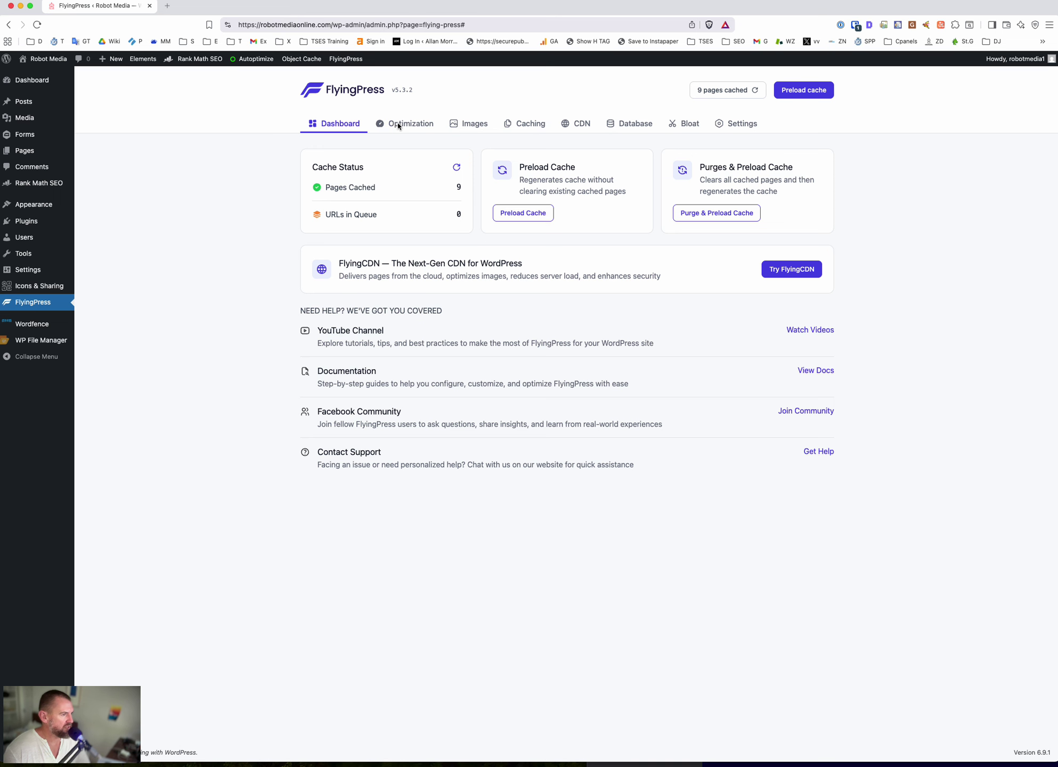
left_click(413, 128)
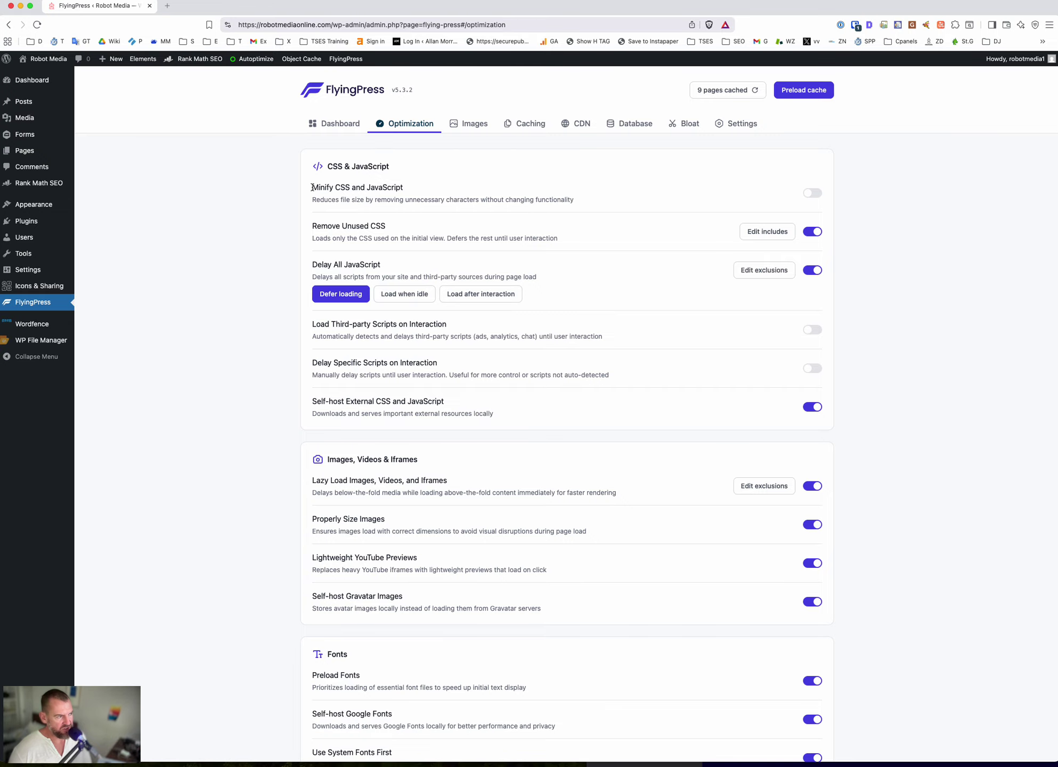
left_click_drag(1057, 533, 707, 11)
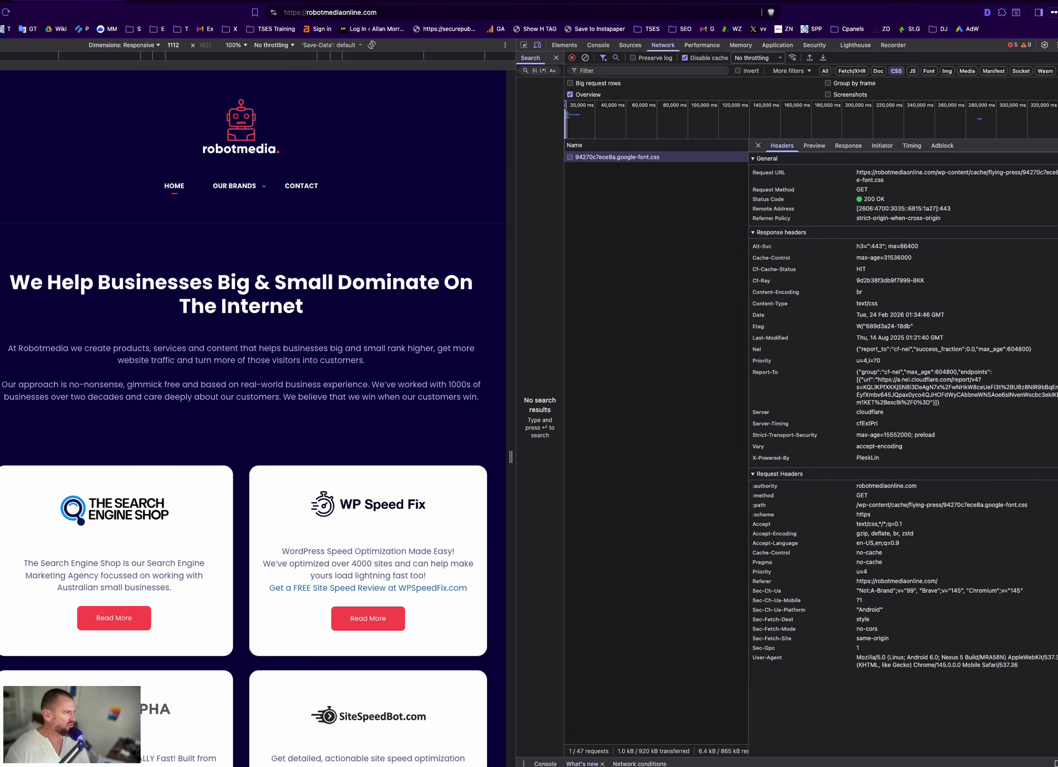
left_click_drag(230, 14, 238, 21)
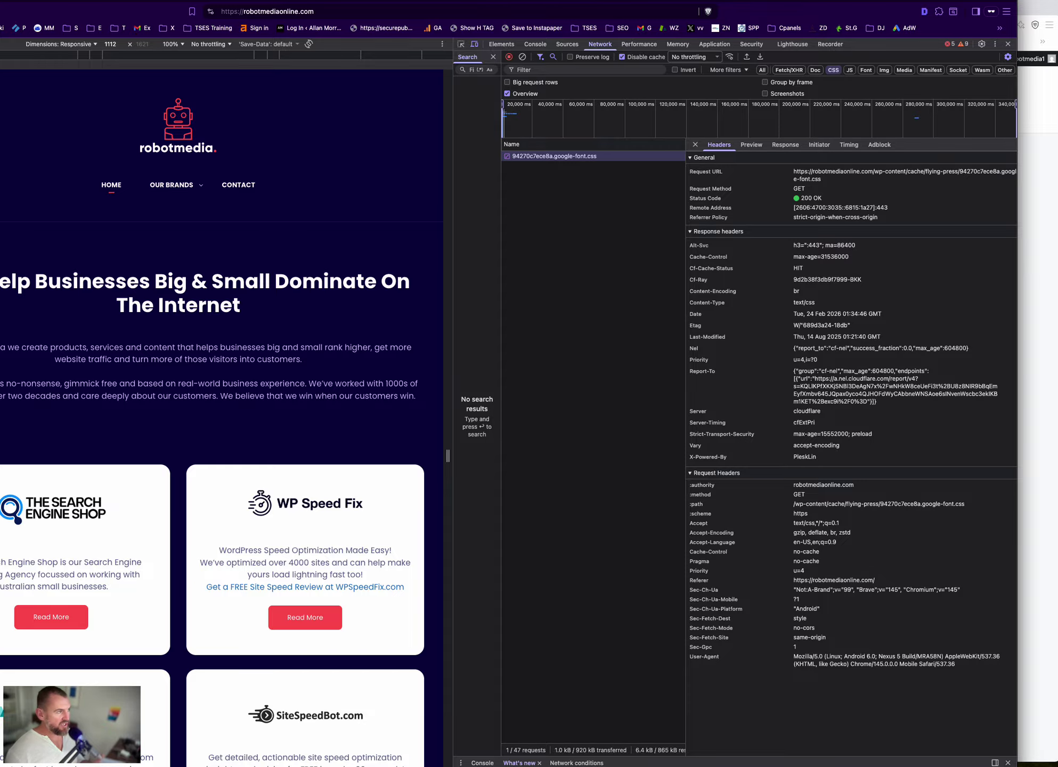
key("super+Tab")
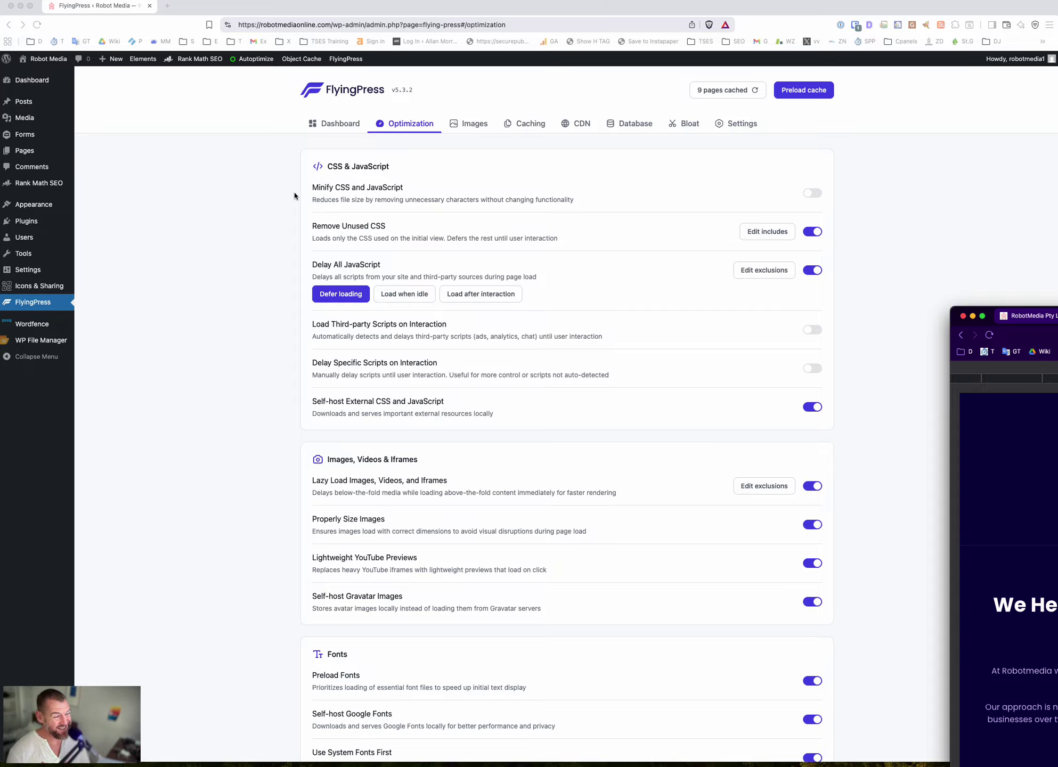
left_click_drag(1053, 316, 1057, 267)
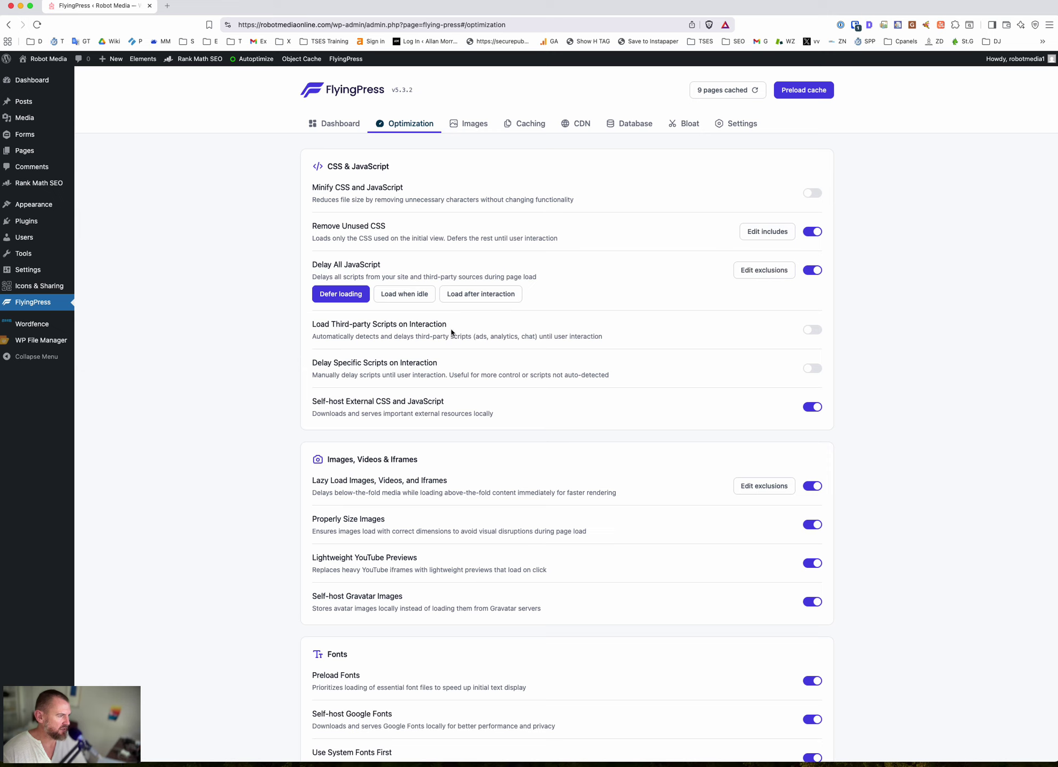
- Read the Load Third-party Scripts on Interaction option and examine which CSS files the live homepage requests once it is scrolled
left_click_drag(448, 330, 288, 322)
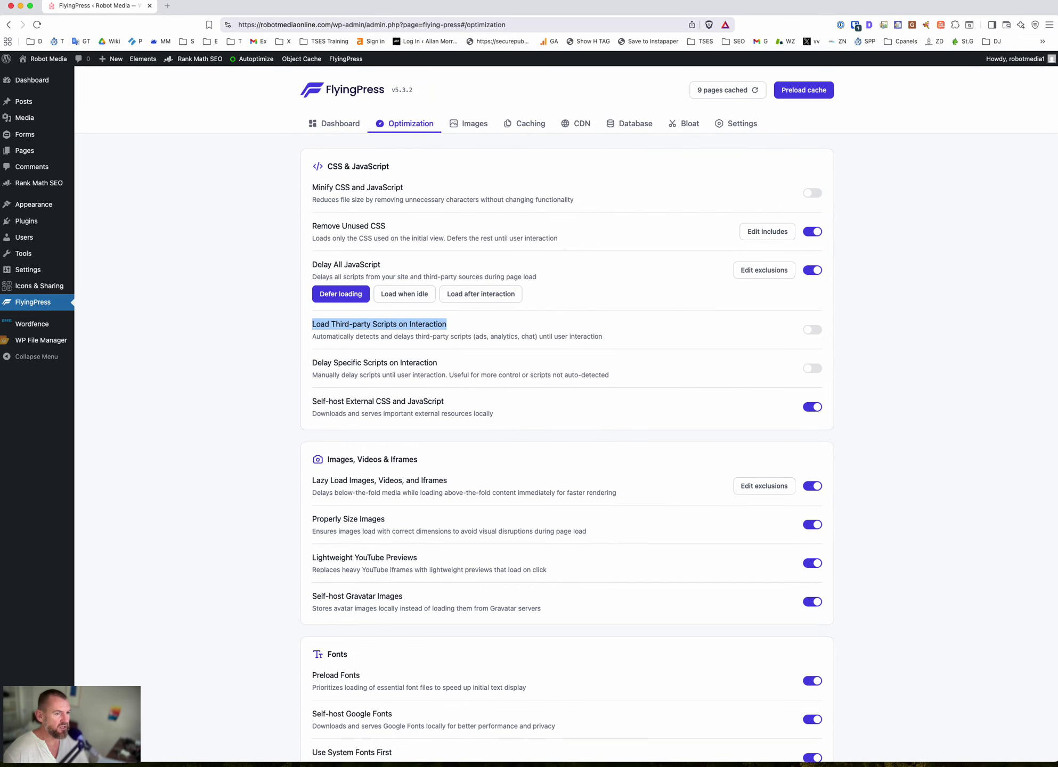
key("super+Tab")
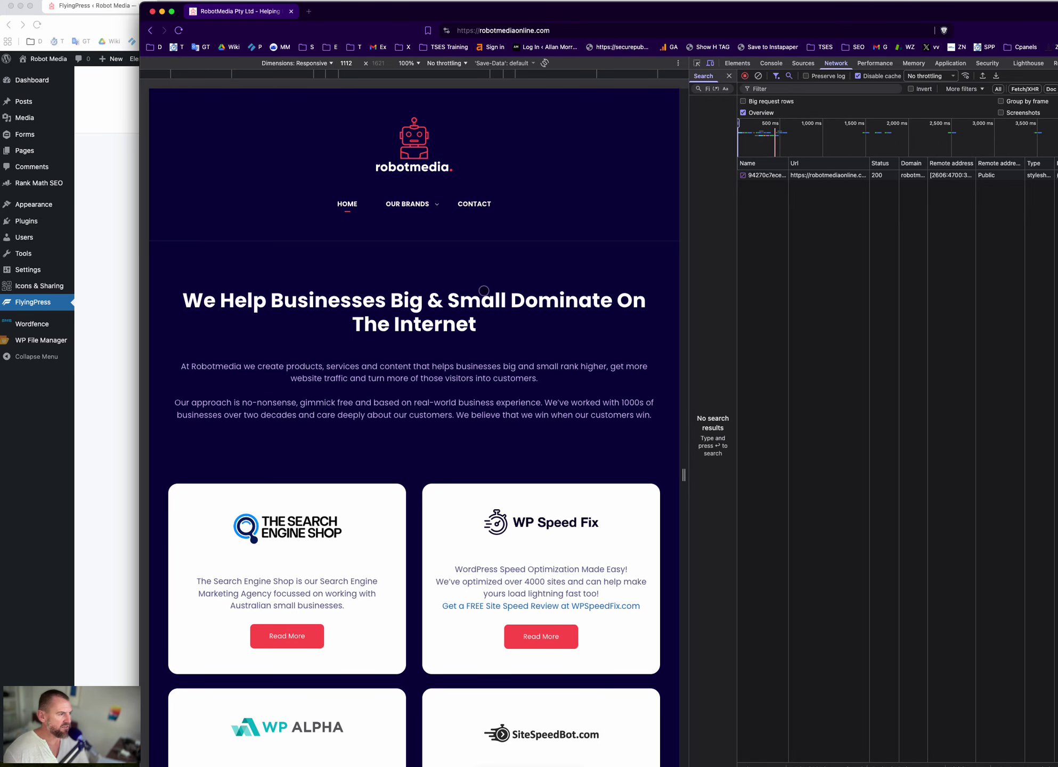
scroll(305, 362, "down", 7)
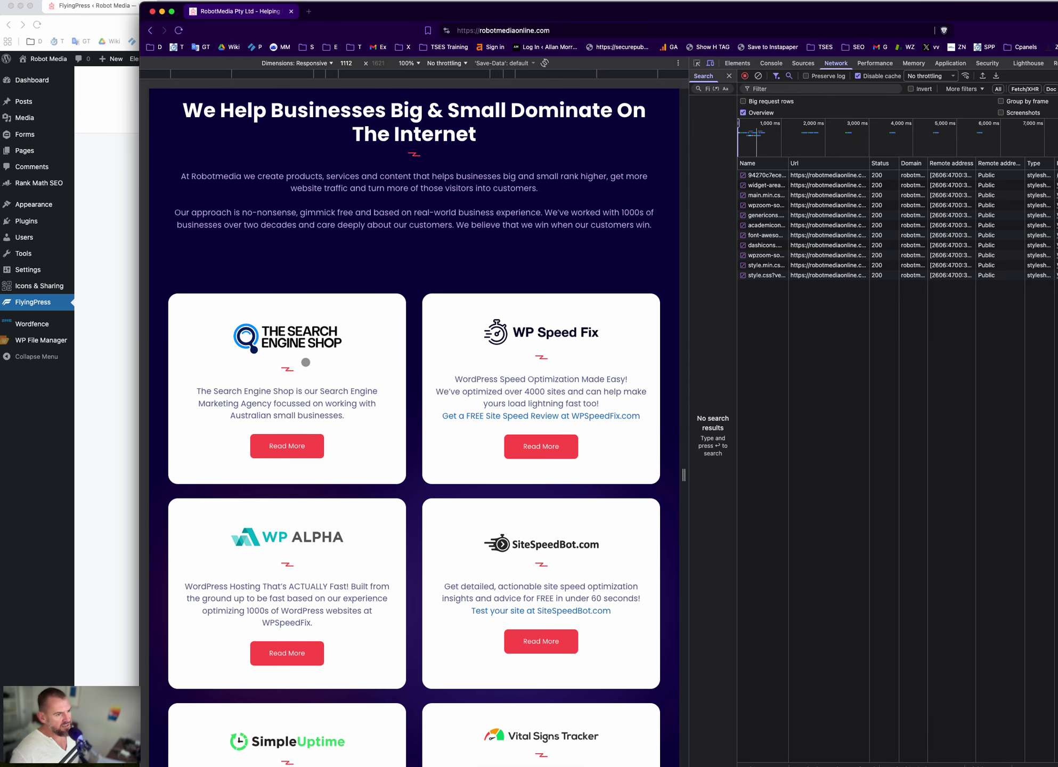
left_click_drag(384, 10, 1057, 80)
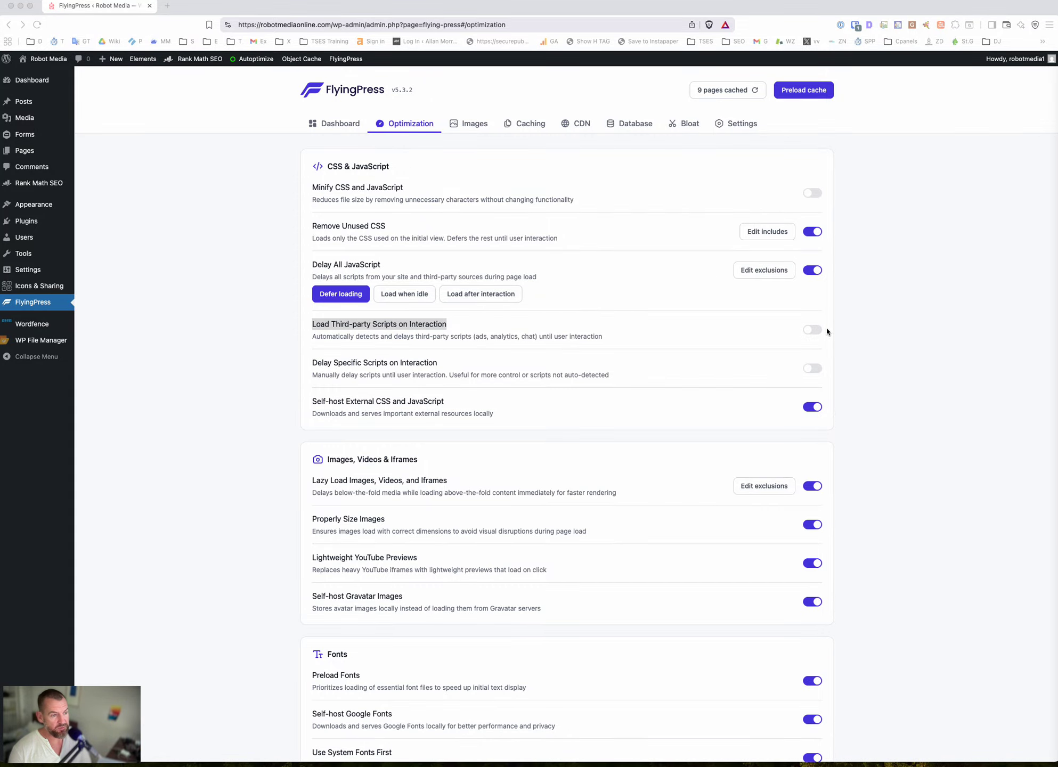
- Examine the live homepage's console for errors, reload the page, and return to the Optimization settings
key("super+grave")
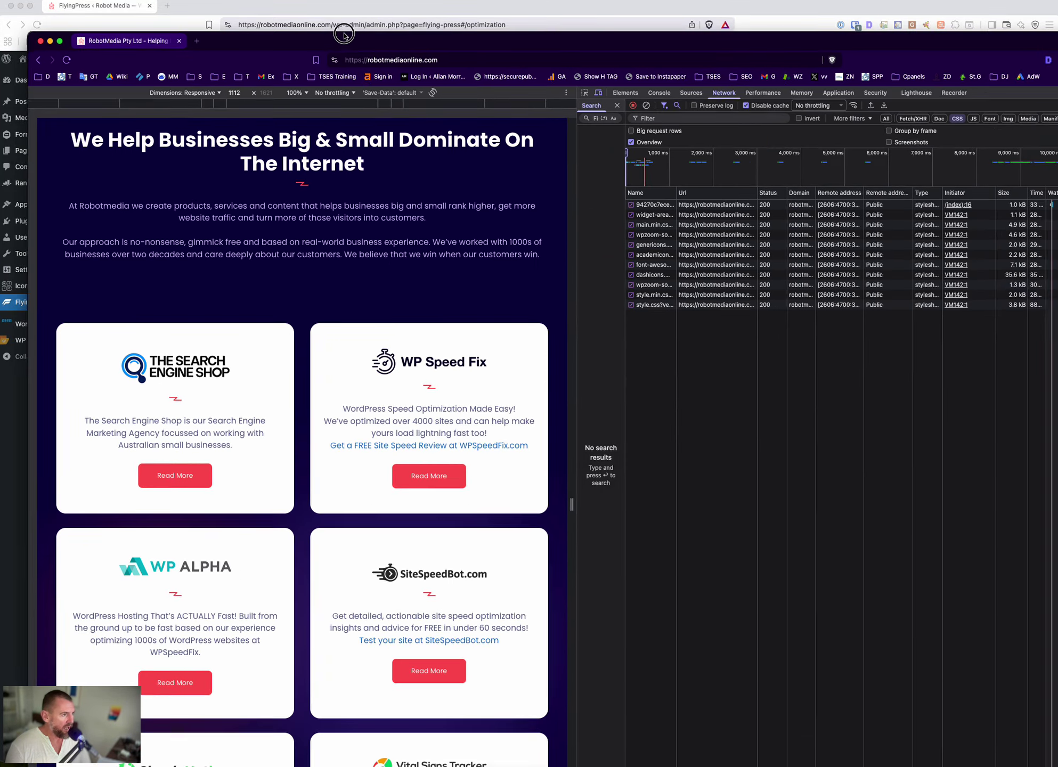
left_click(741, 64)
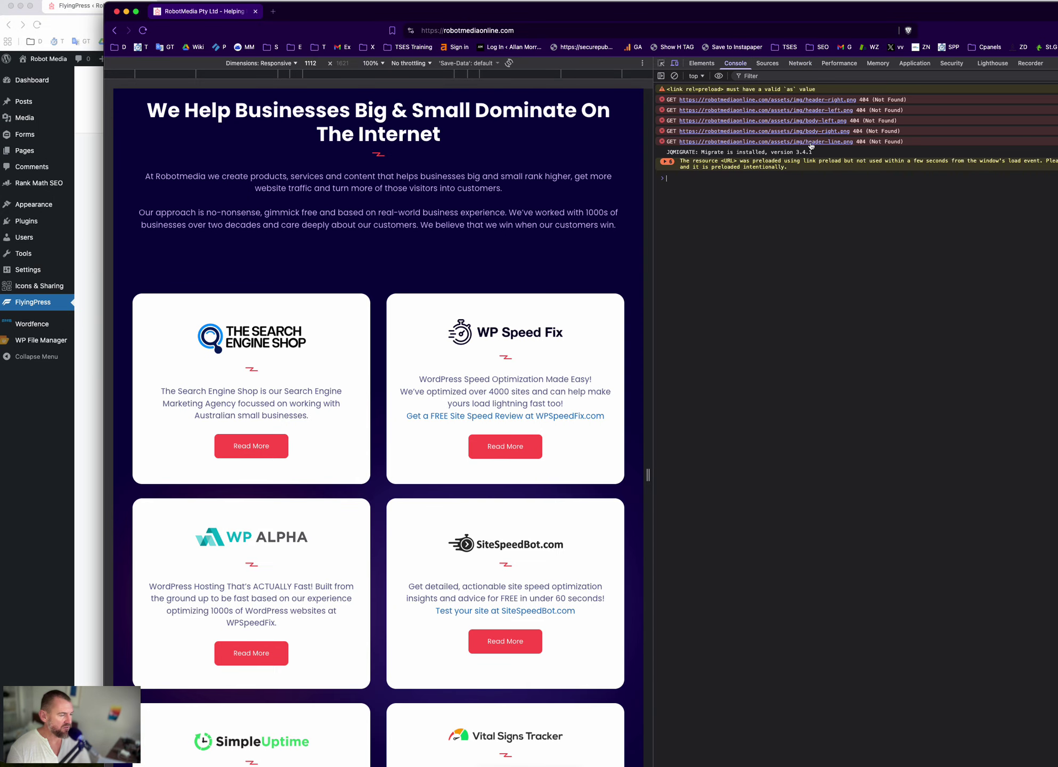
left_click(143, 30)
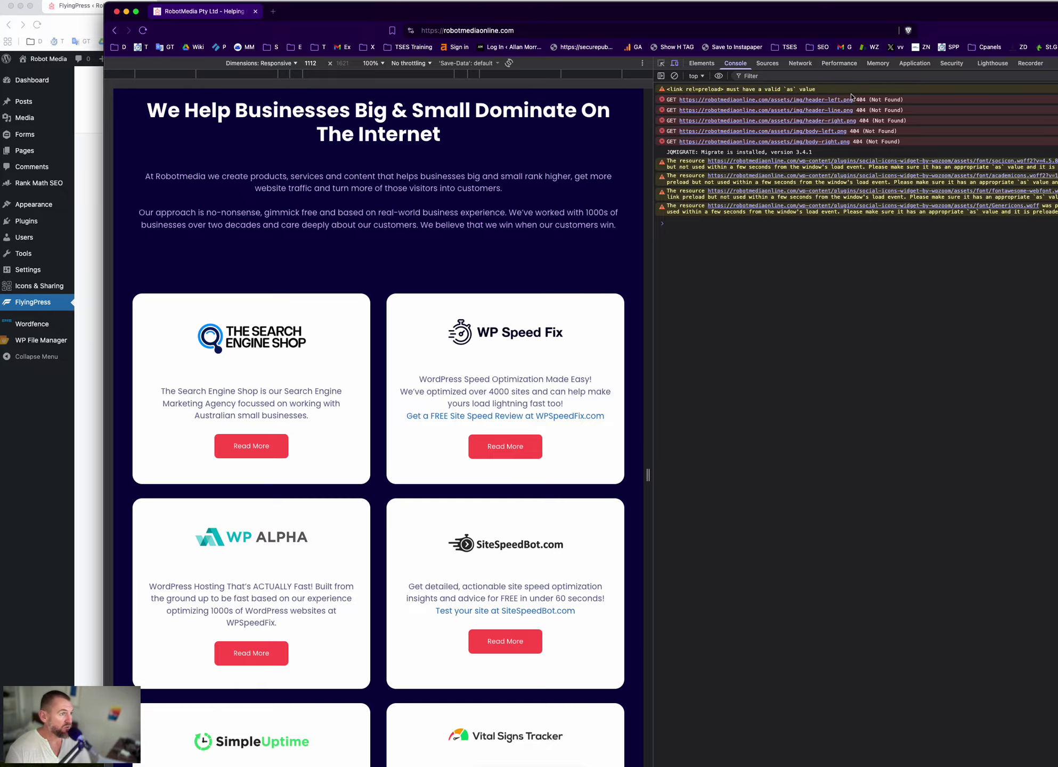
left_click_drag(324, 19, 1057, 269)
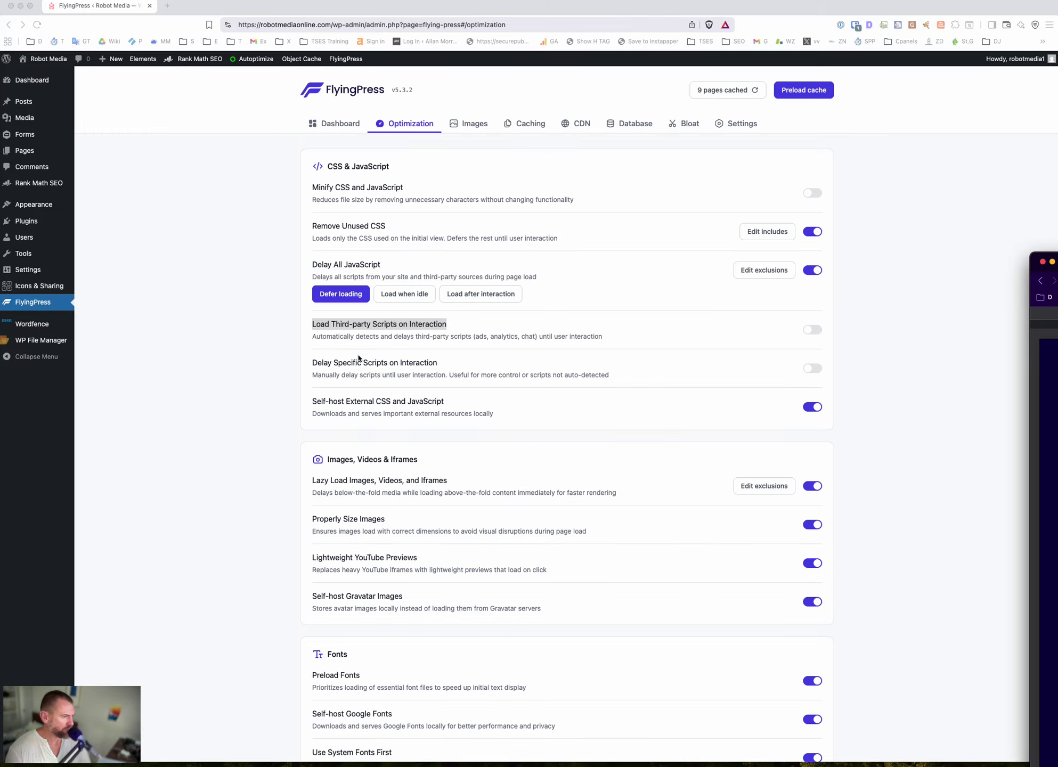
- Read the Delay Specific Scripts on Interaction and Self-host External CSS and JavaScript options
left_click(322, 335)
left_click(317, 324)
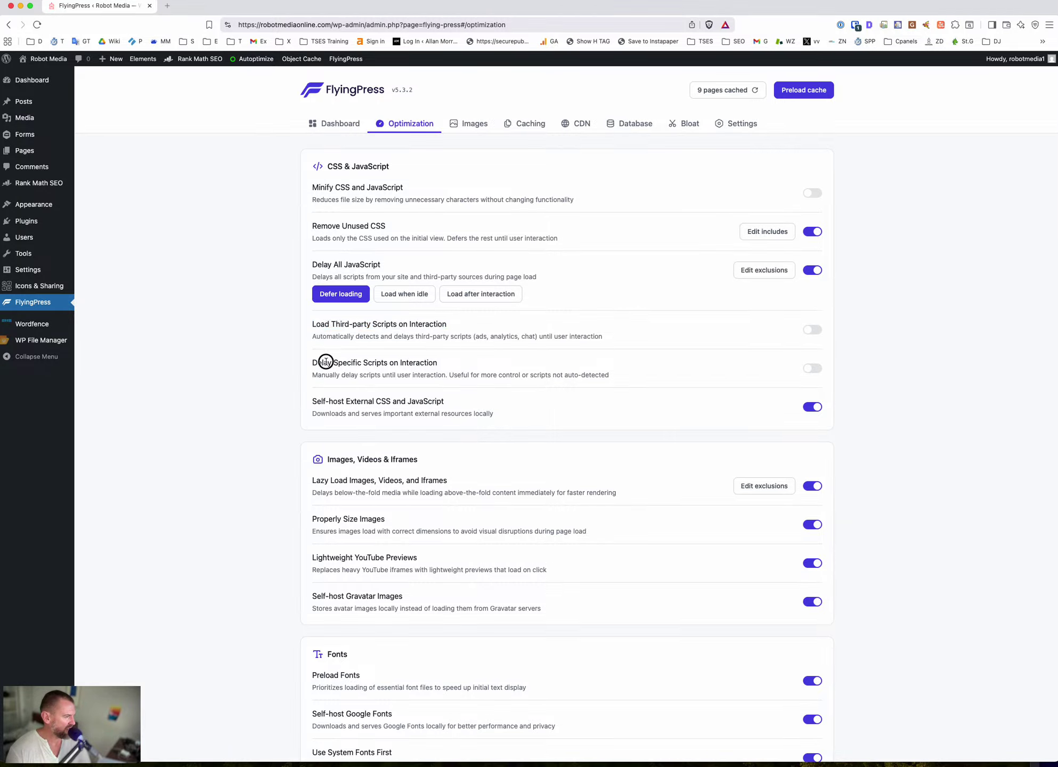
left_click_drag(466, 363, 318, 358)
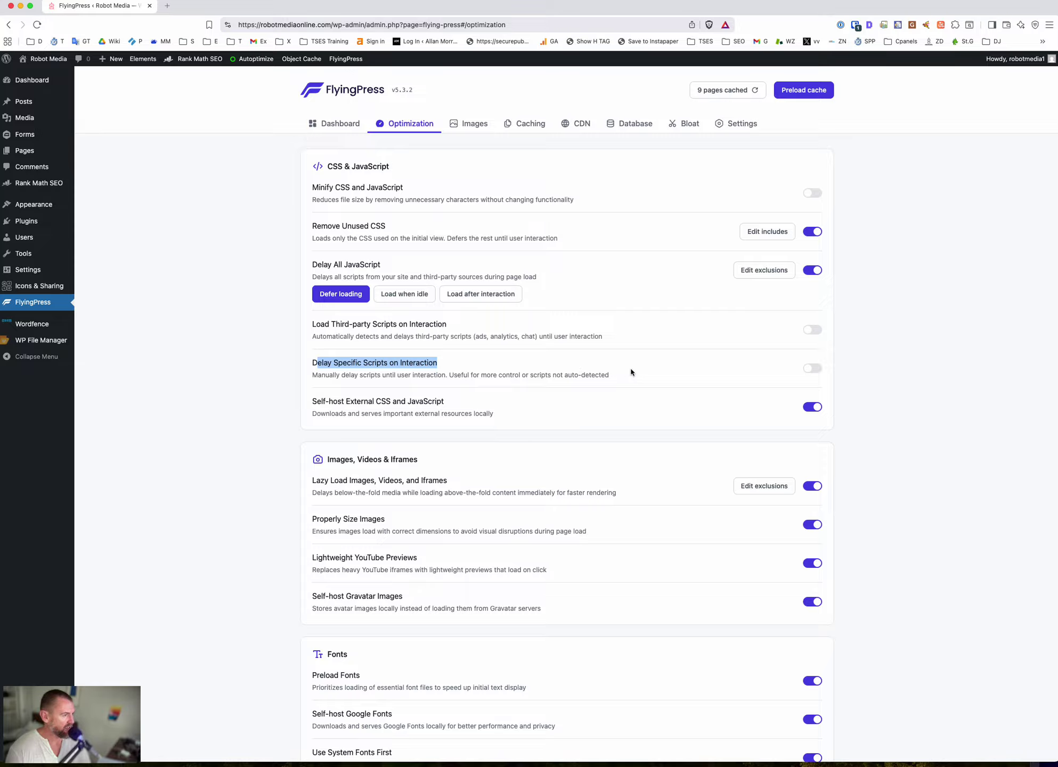
left_click_drag(311, 401, 524, 421)
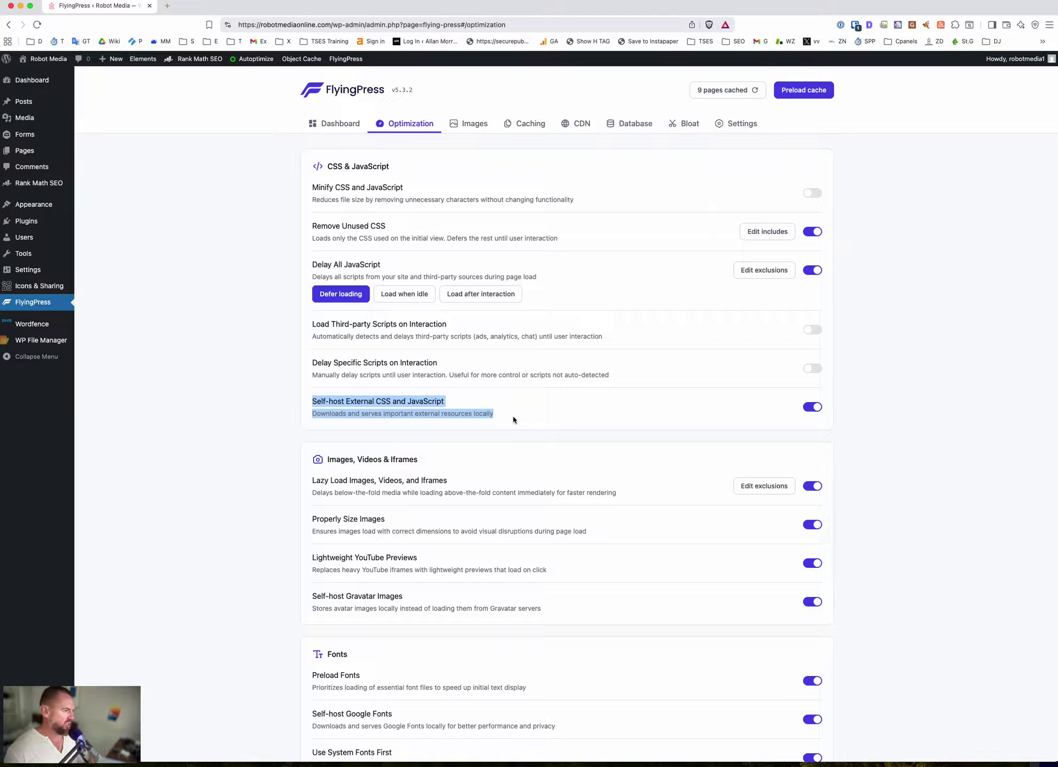
left_click(314, 402)
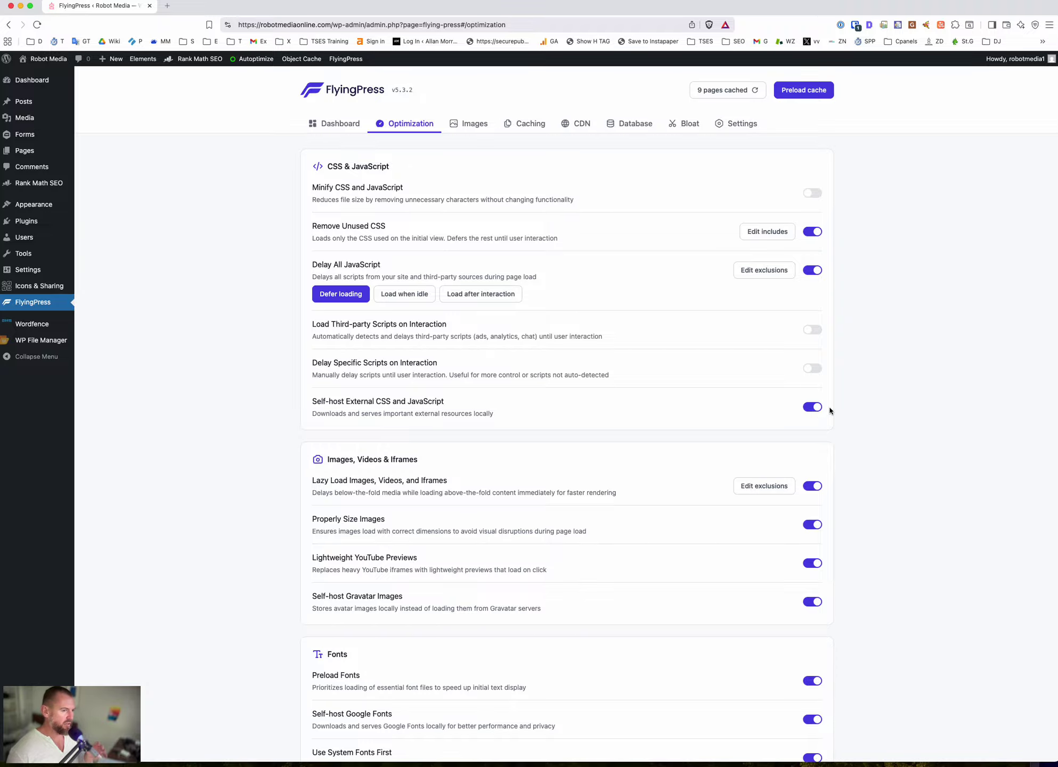
left_click_drag(1057, 267, 465, 269)
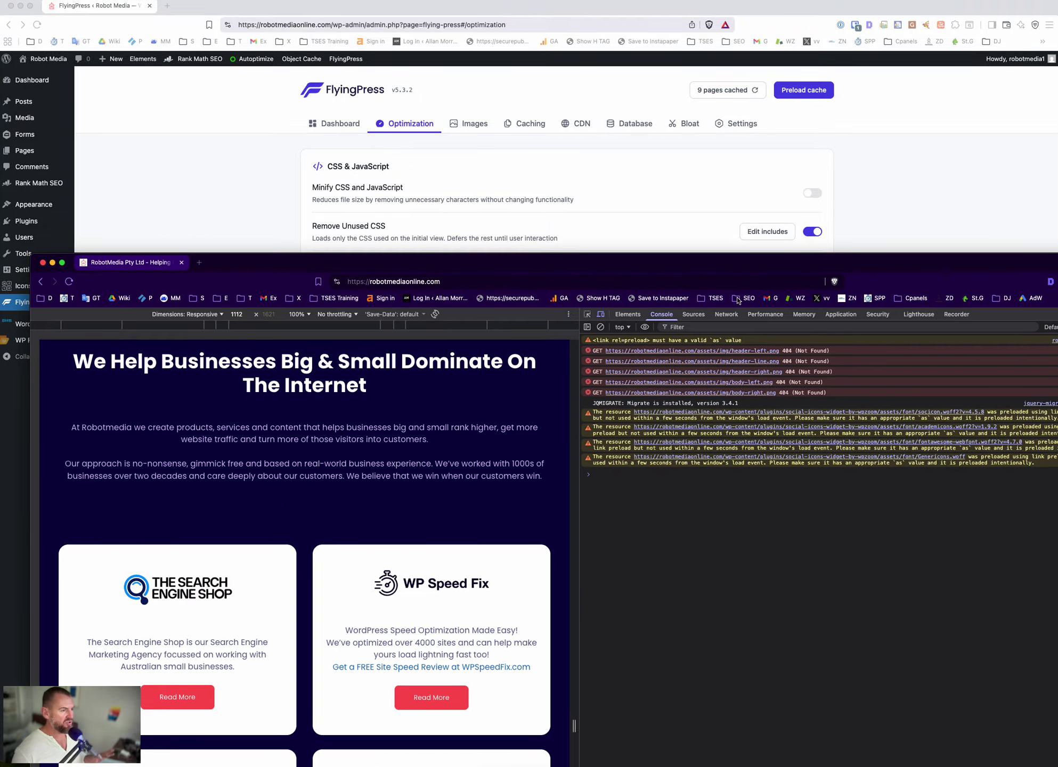
right_click(484, 405)
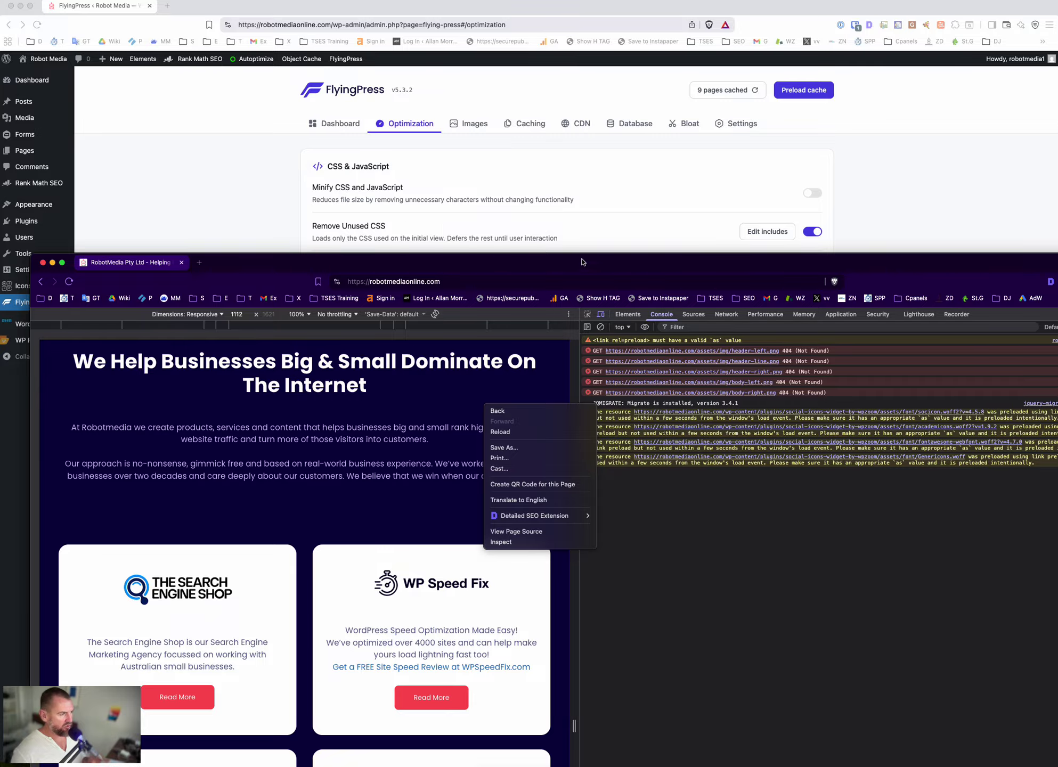
left_click(551, 268)
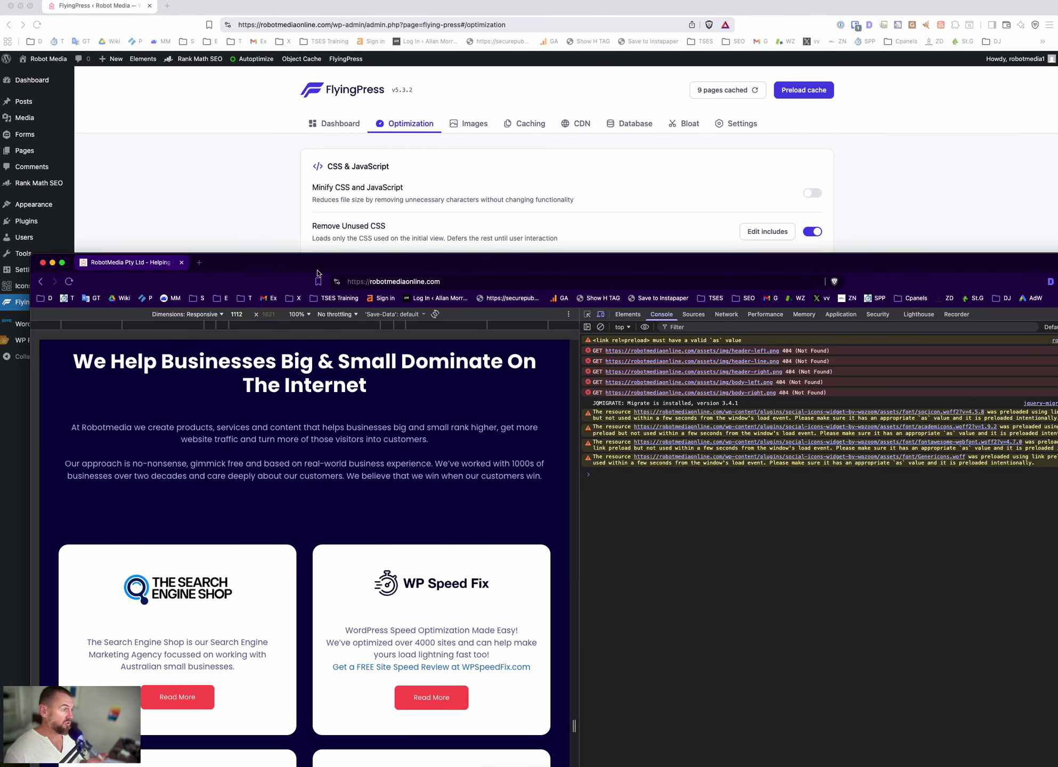
double_click(579, 262)
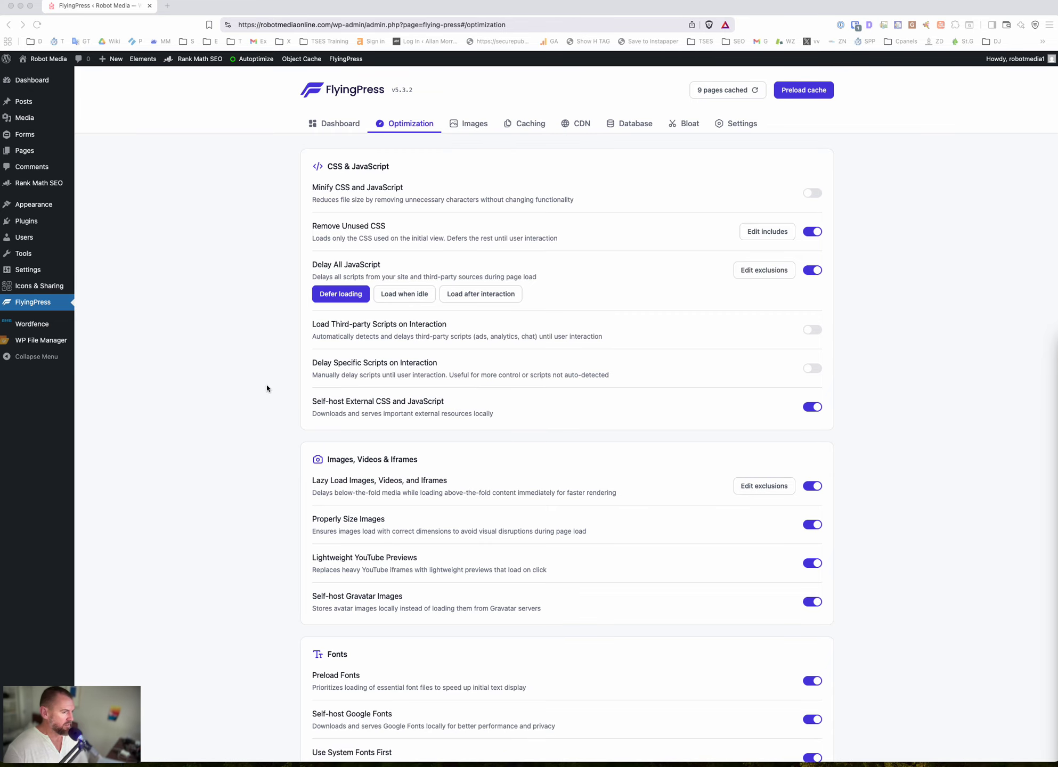
- Review the Images, Videos & Iframes options and examine how below-the-fold content loads on the live homepage
scroll(310, 377, "down", 5)
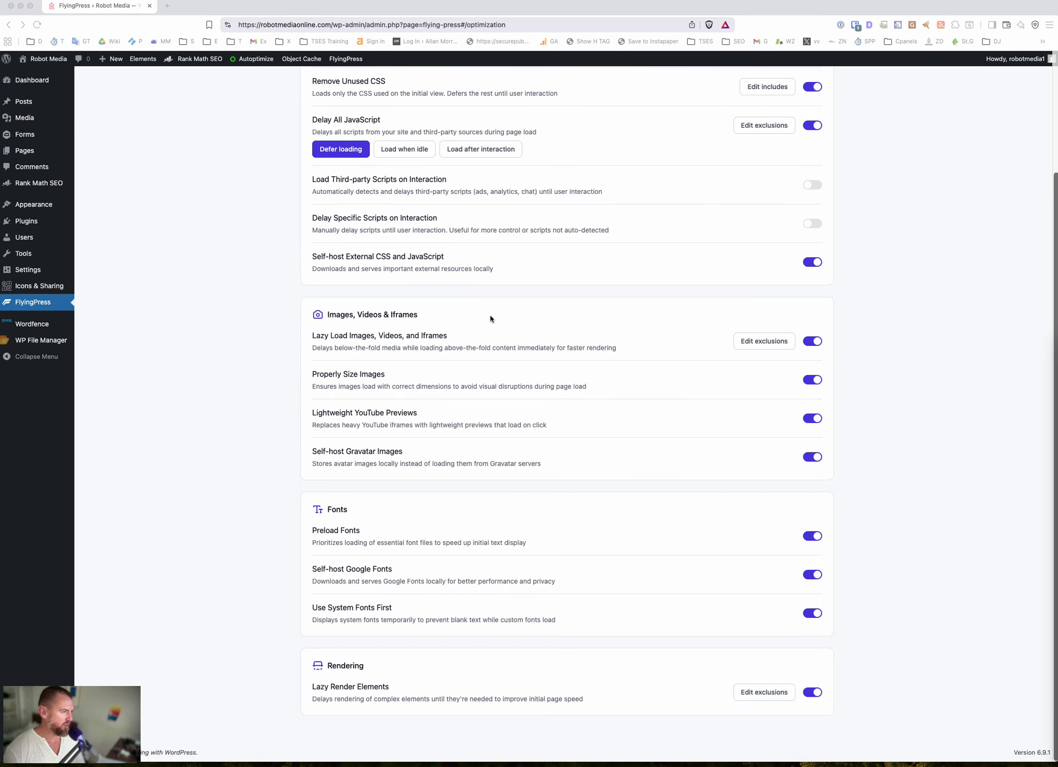
key("super+grave")
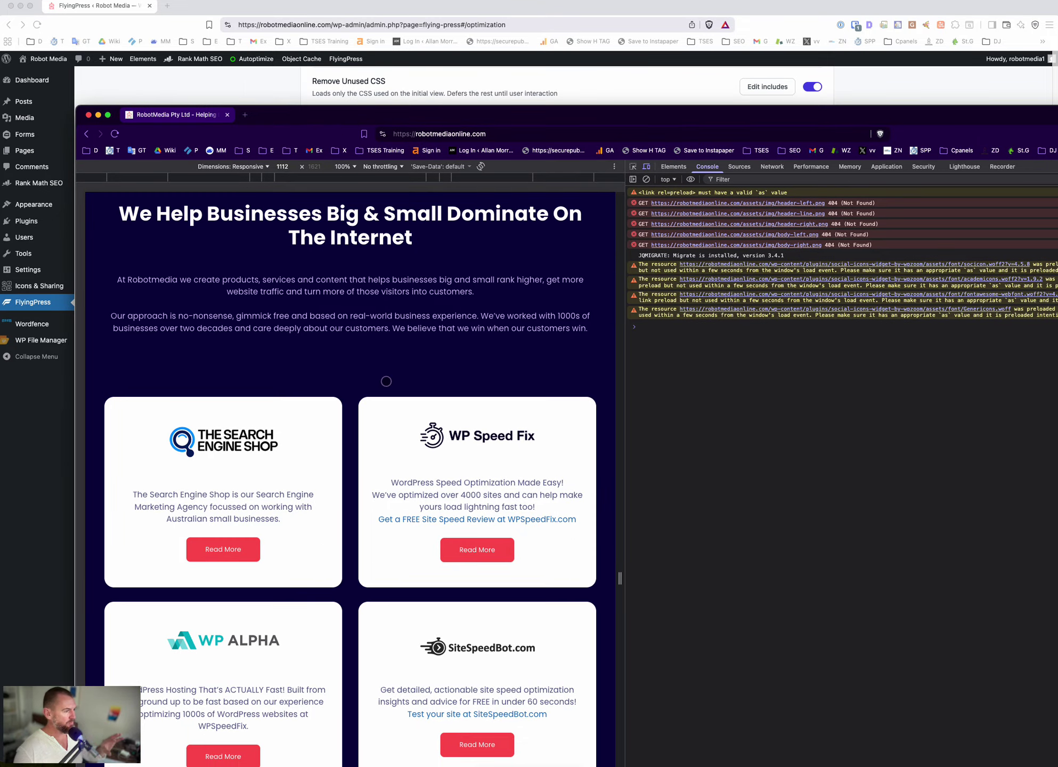
scroll(381, 329, "up", 5)
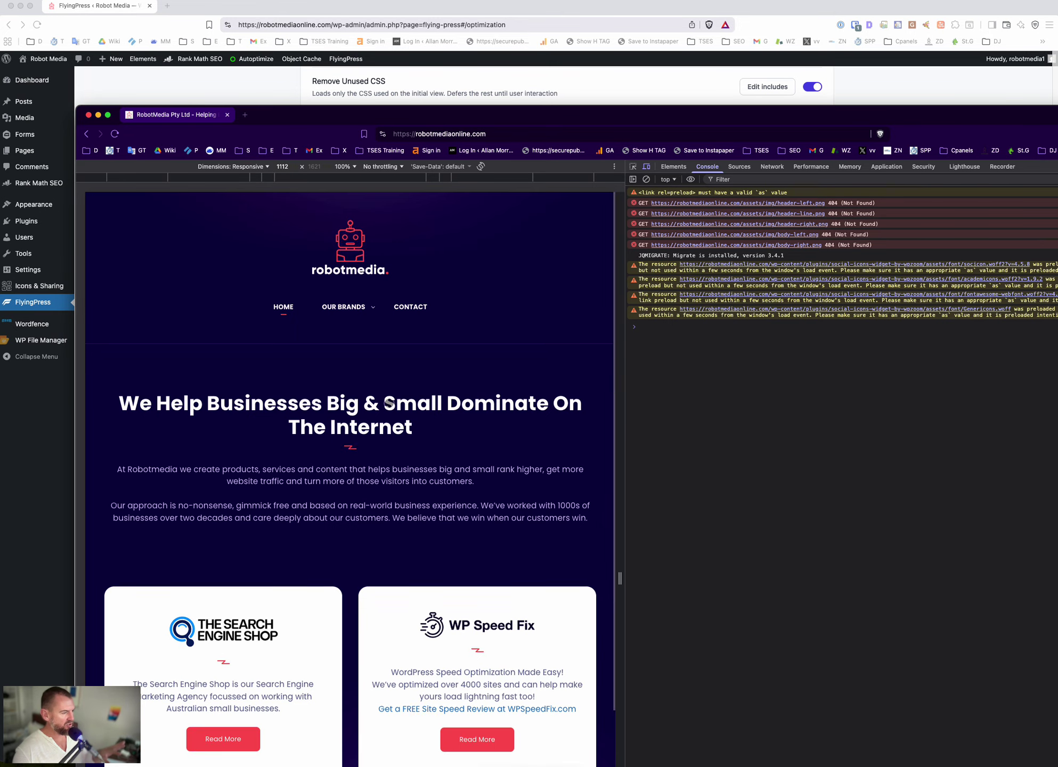
scroll(390, 403, "down", 10)
left_click(323, 121)
left_click_drag(322, 121, 1057, 87)
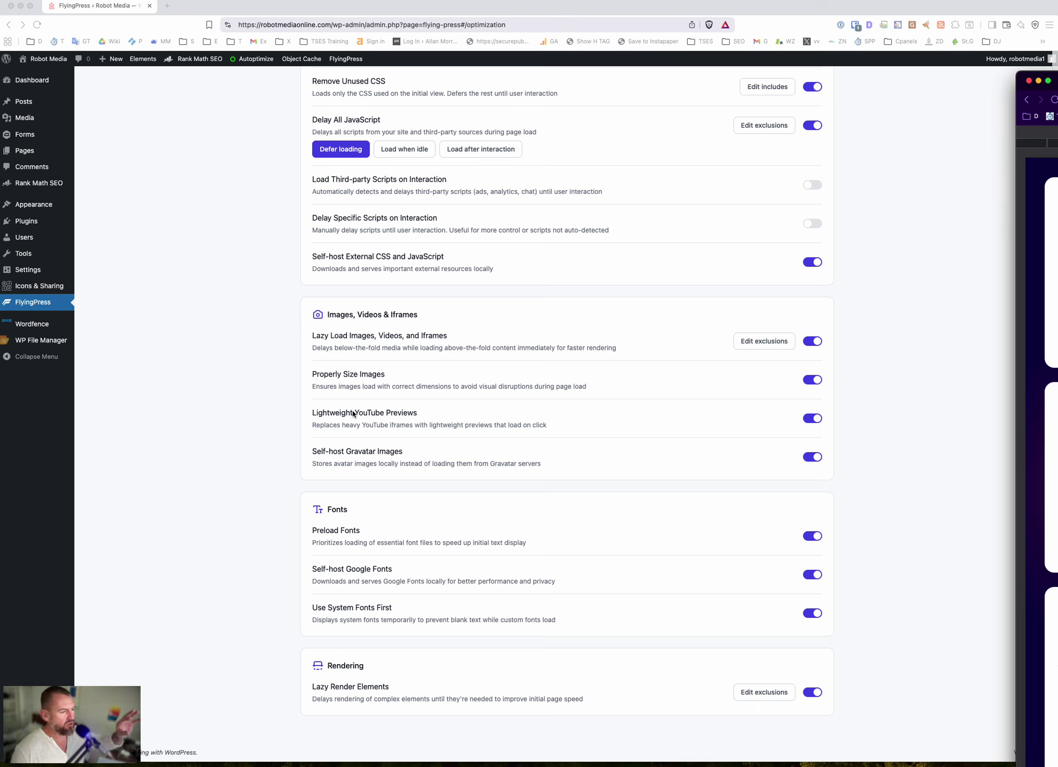
- Read the Lightweight YouTube Previews and Self-host Google Fonts options
left_click(310, 414)
left_click_drag(311, 414, 550, 428)
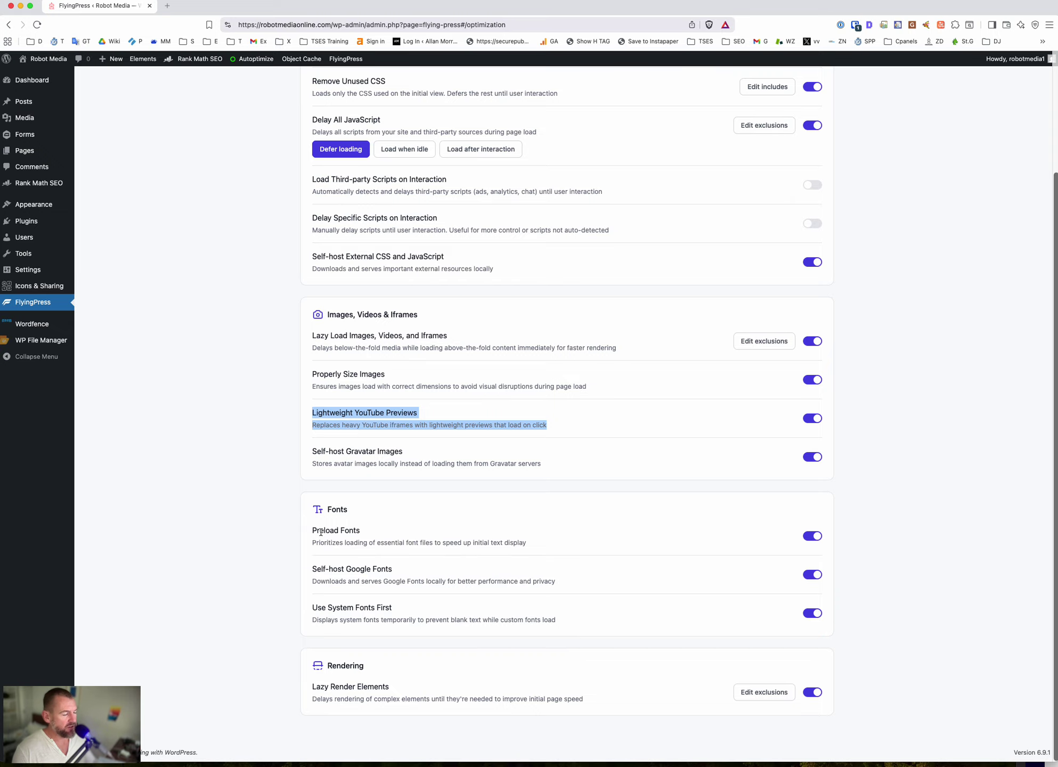
left_click(563, 551)
left_click_drag(557, 583, 306, 570)
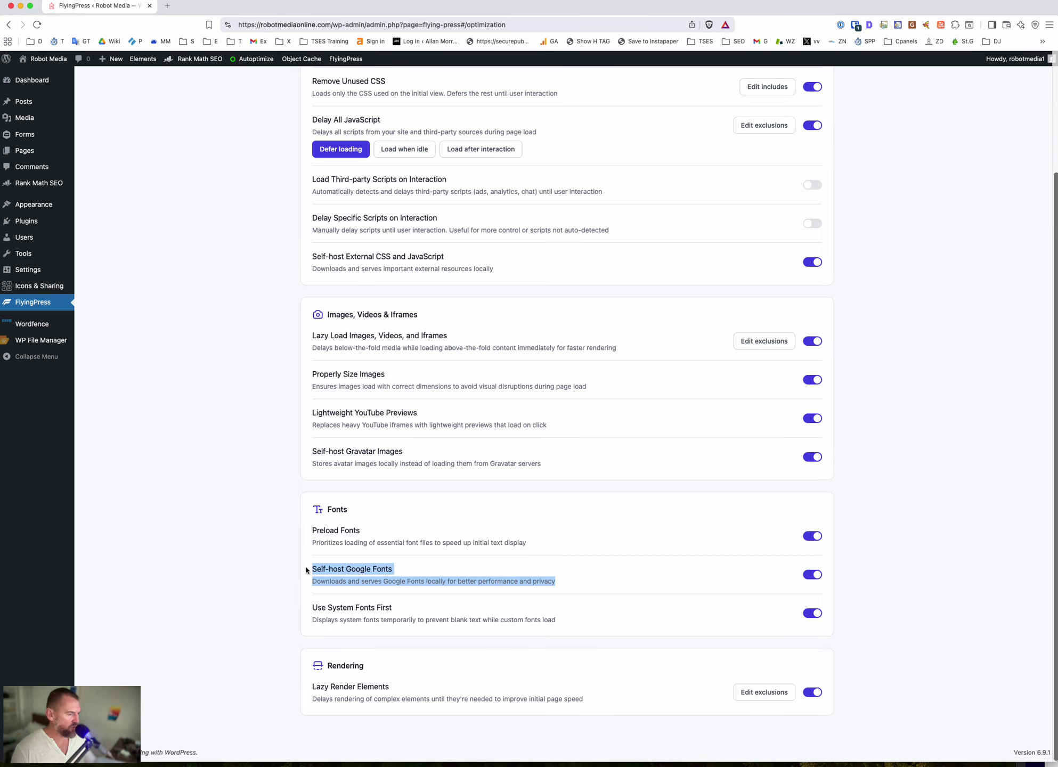
left_click(360, 566)
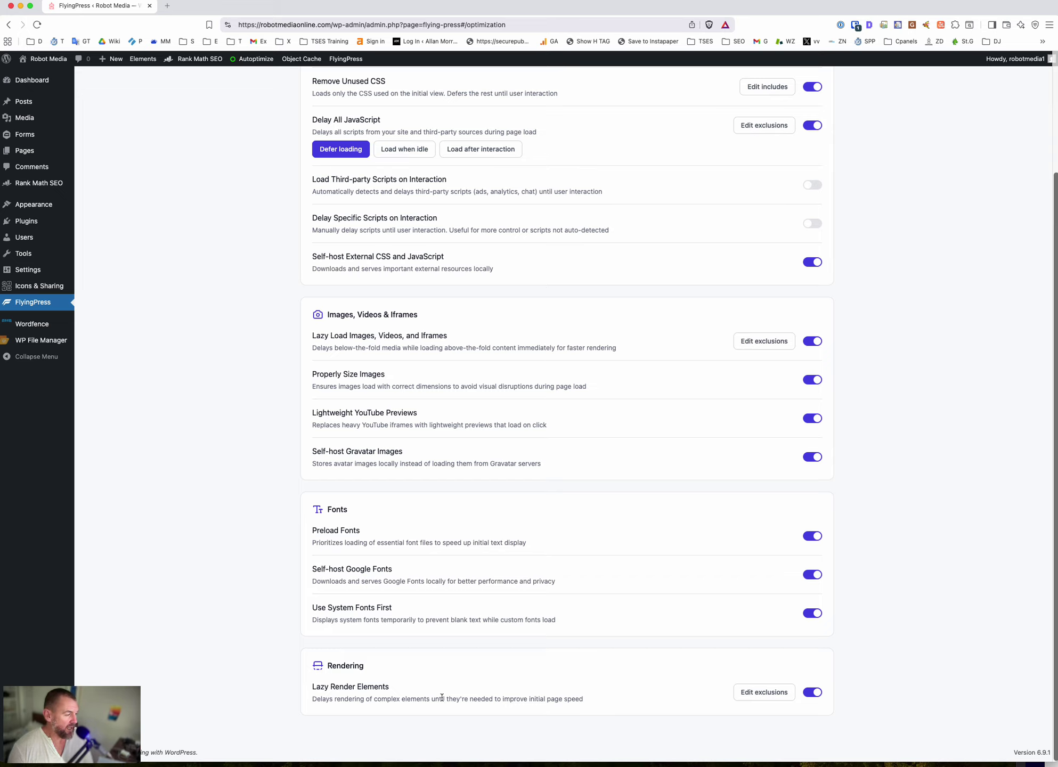
- Read the Use System Fonts First and Lazy Render Elements options, and reload the live homepage to examine its rendering
left_click_drag(311, 607, 572, 625)
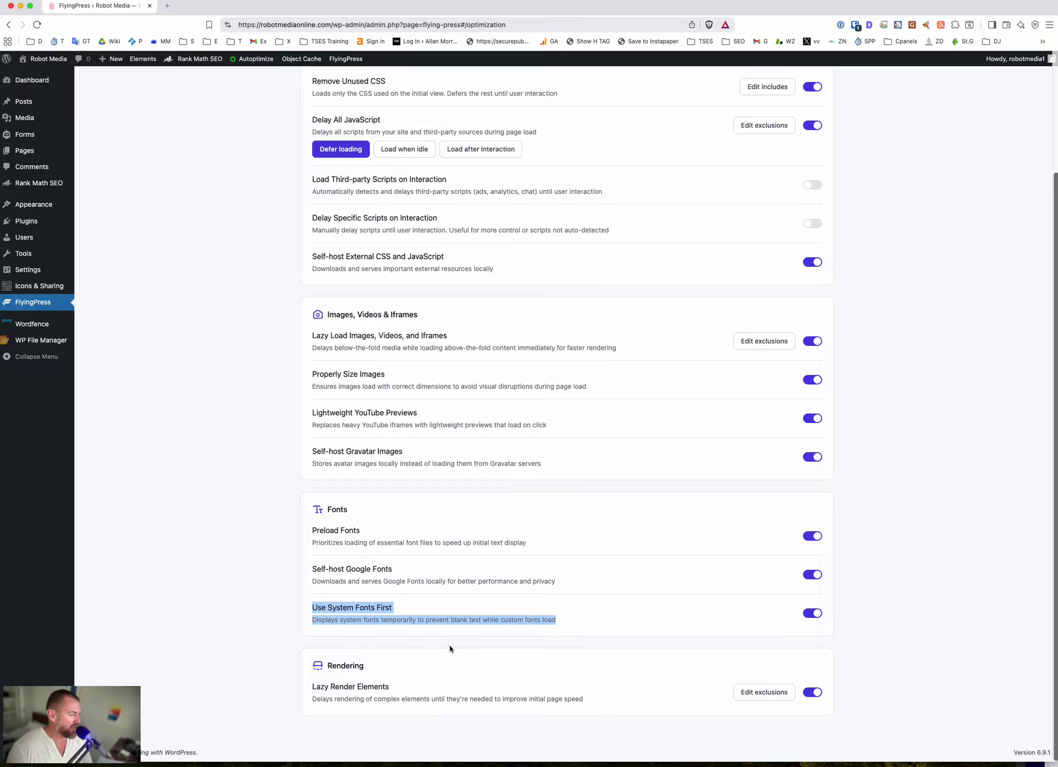
left_click_drag(304, 689, 615, 705)
left_click_drag(1055, 88, 310, 45)
key("super+r")
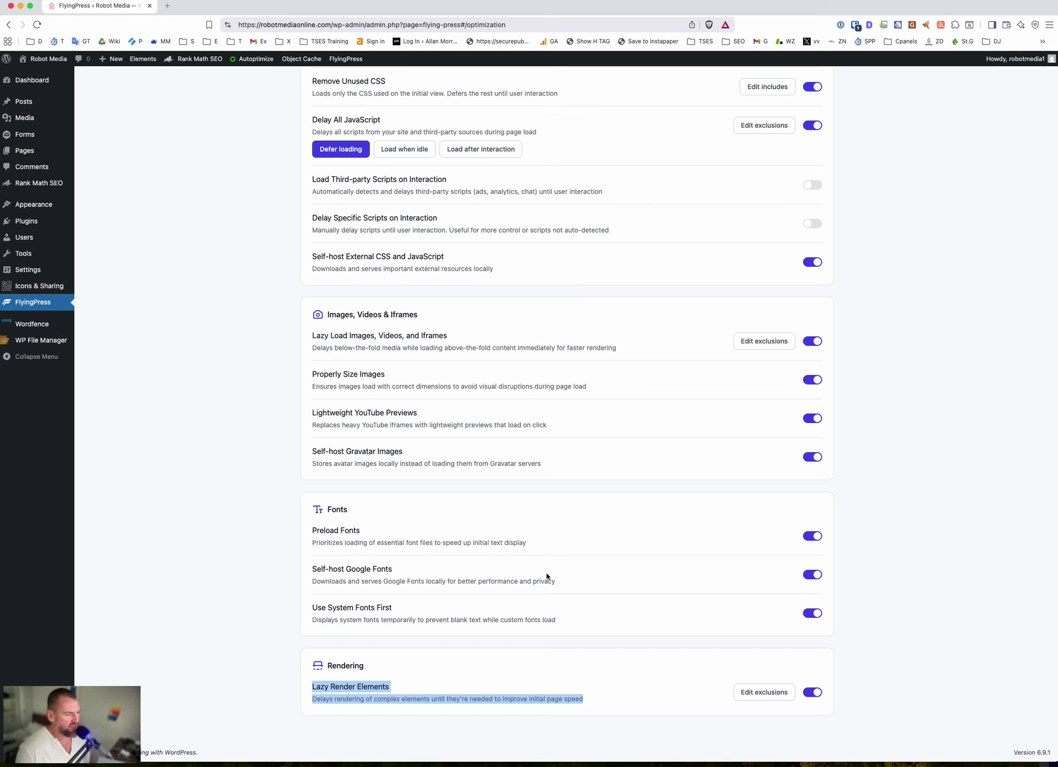
scroll(493, 652, "up", 5)
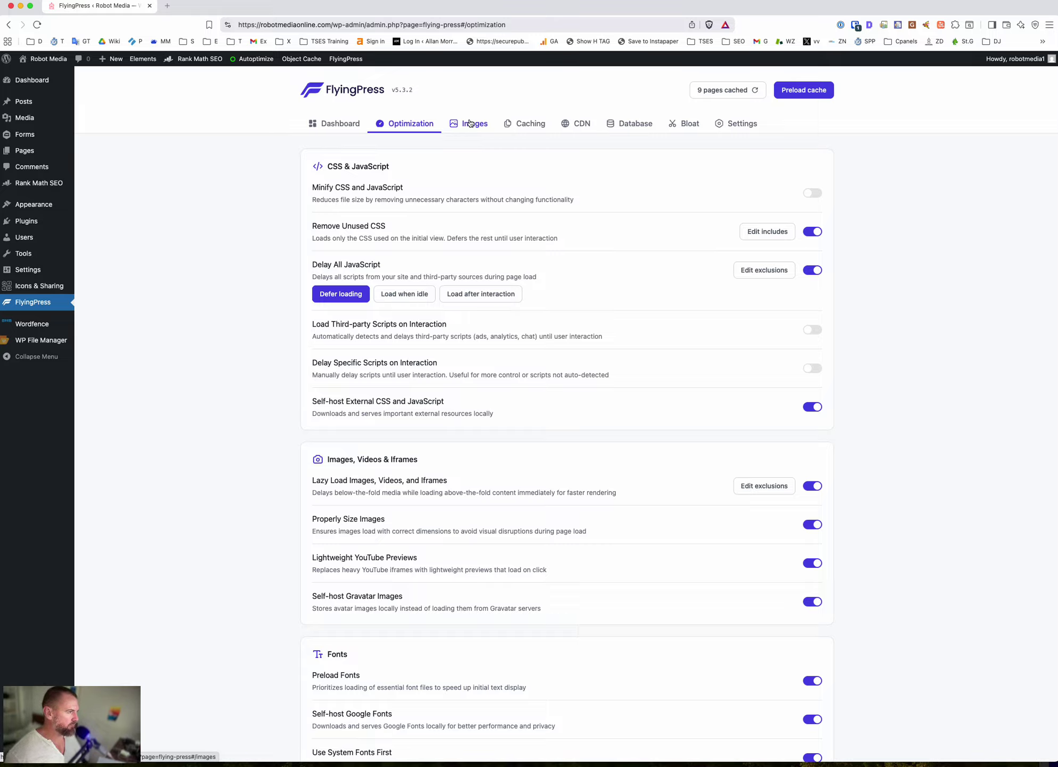
- Open the FlyingPress Images settings and read the Auto-optimize New Uploads option
left_click(613, 764)
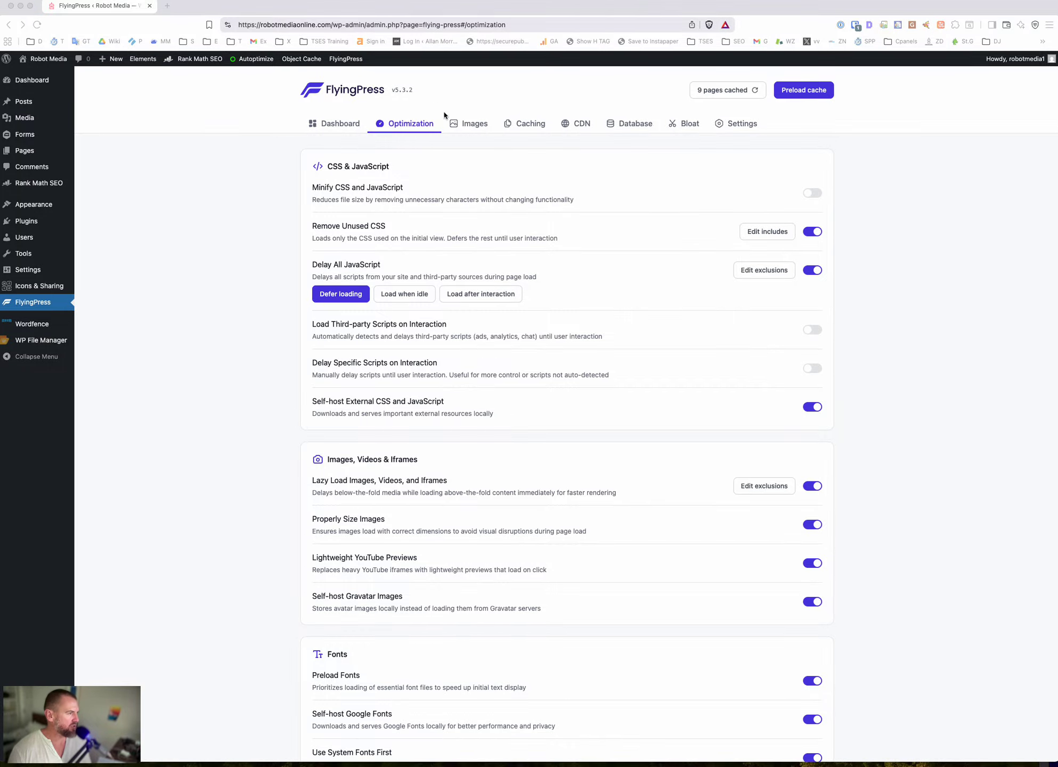
left_click(471, 124)
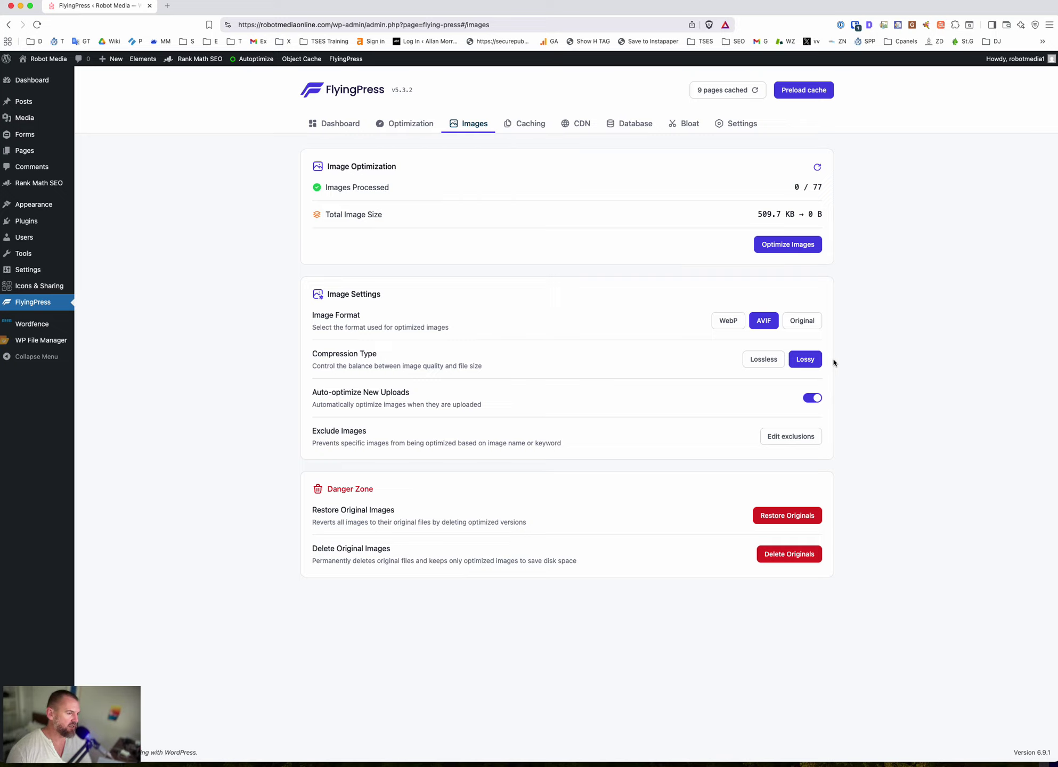
left_click_drag(311, 393, 443, 394)
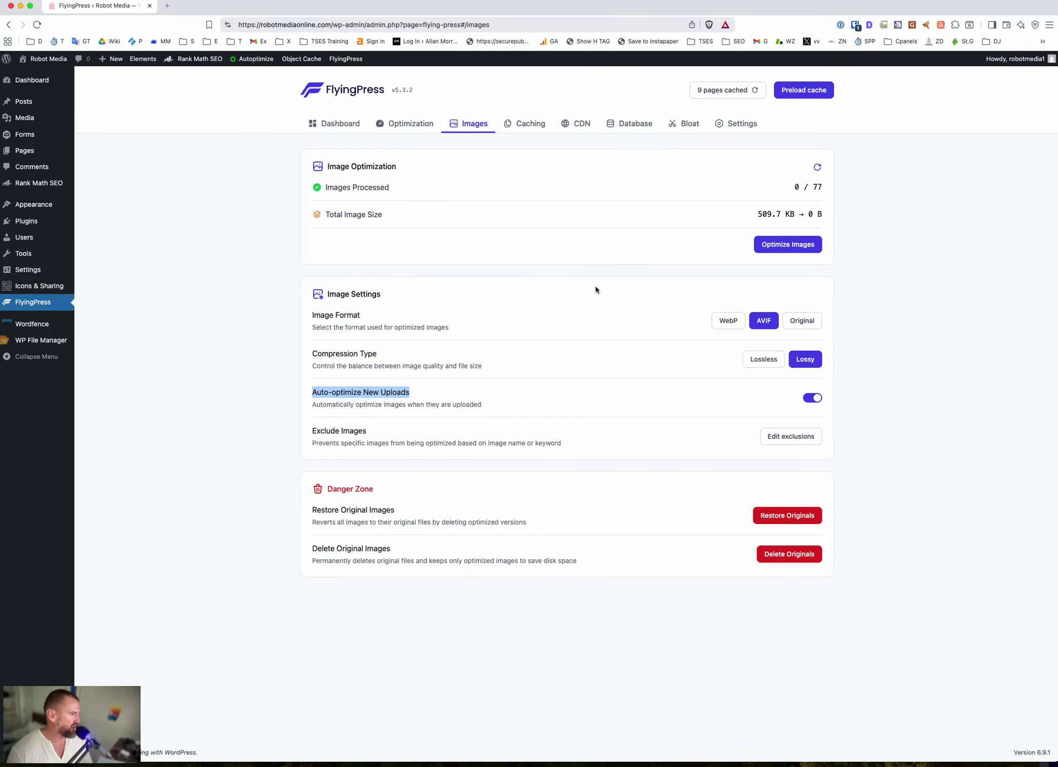
- Compare the Lossless and Lossy compression types, leaving Lossy selected, and open the FlyingPress Caching settings
left_click(763, 361)
left_click(801, 361)
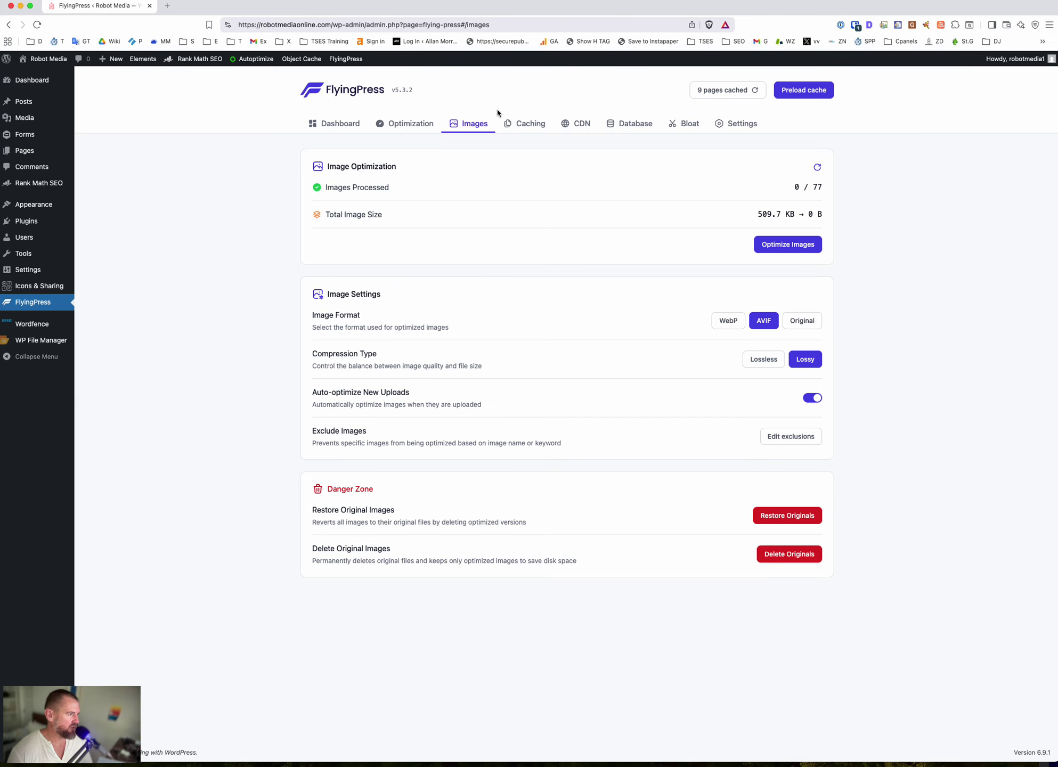
left_click(533, 124)
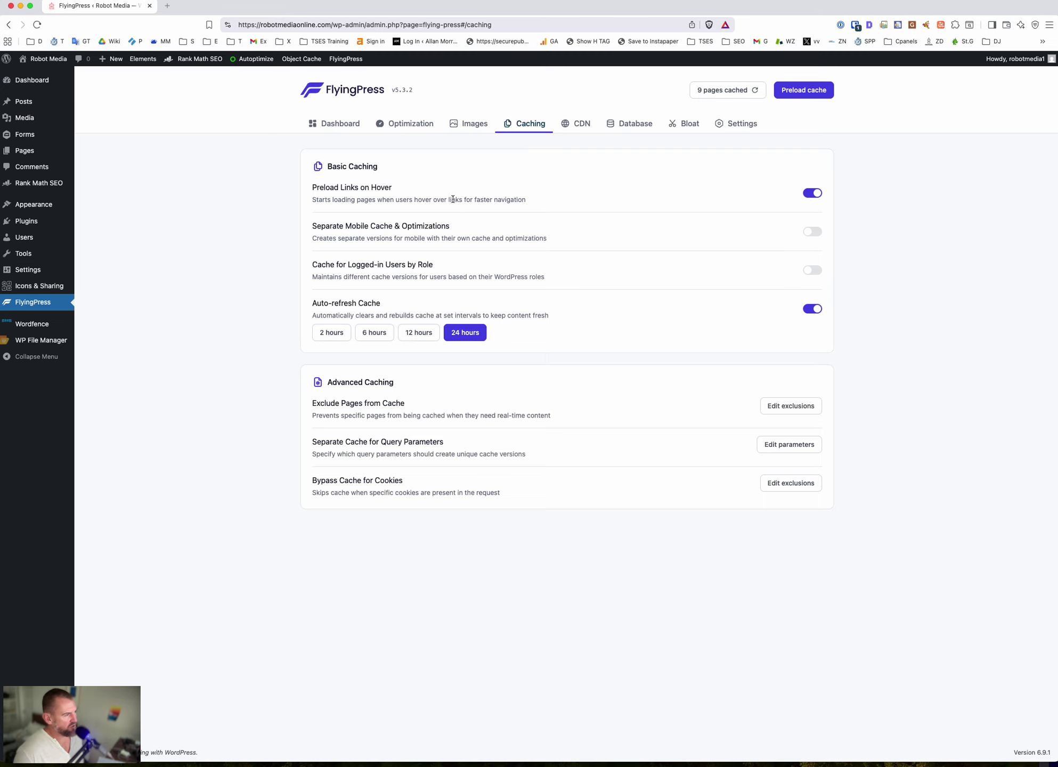
left_click(167, 7)
type("insta")
key("Return")
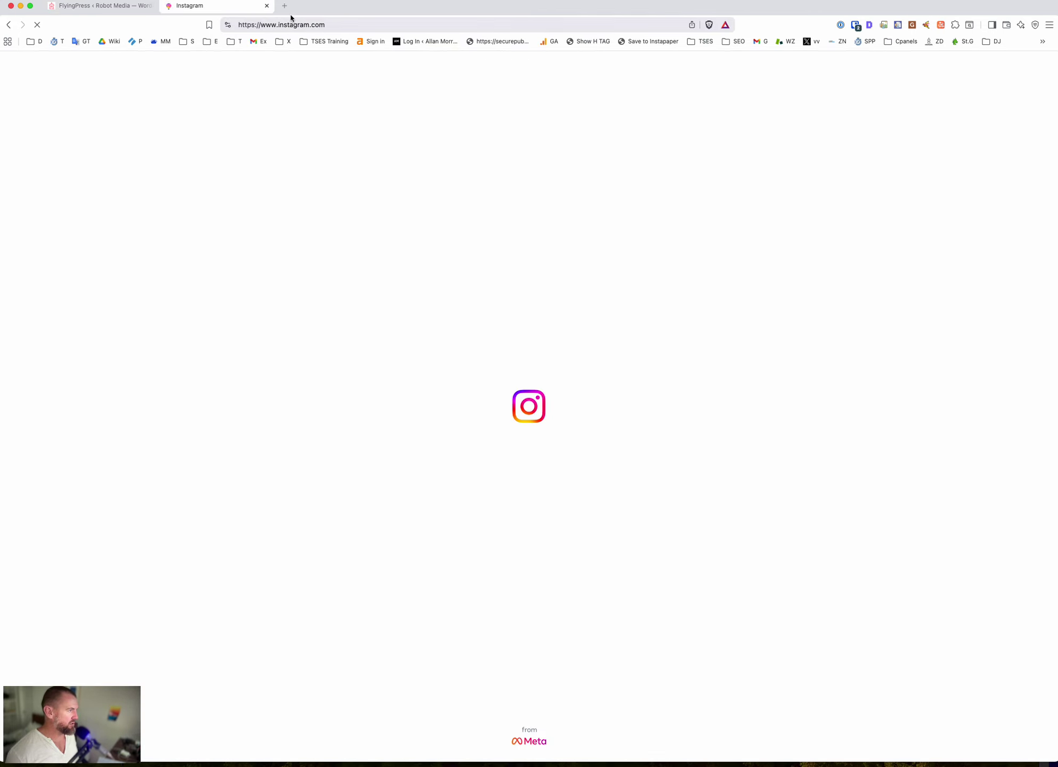
left_click(267, 6)
- Open the instant.page website in a new browser tab
key("super+t")
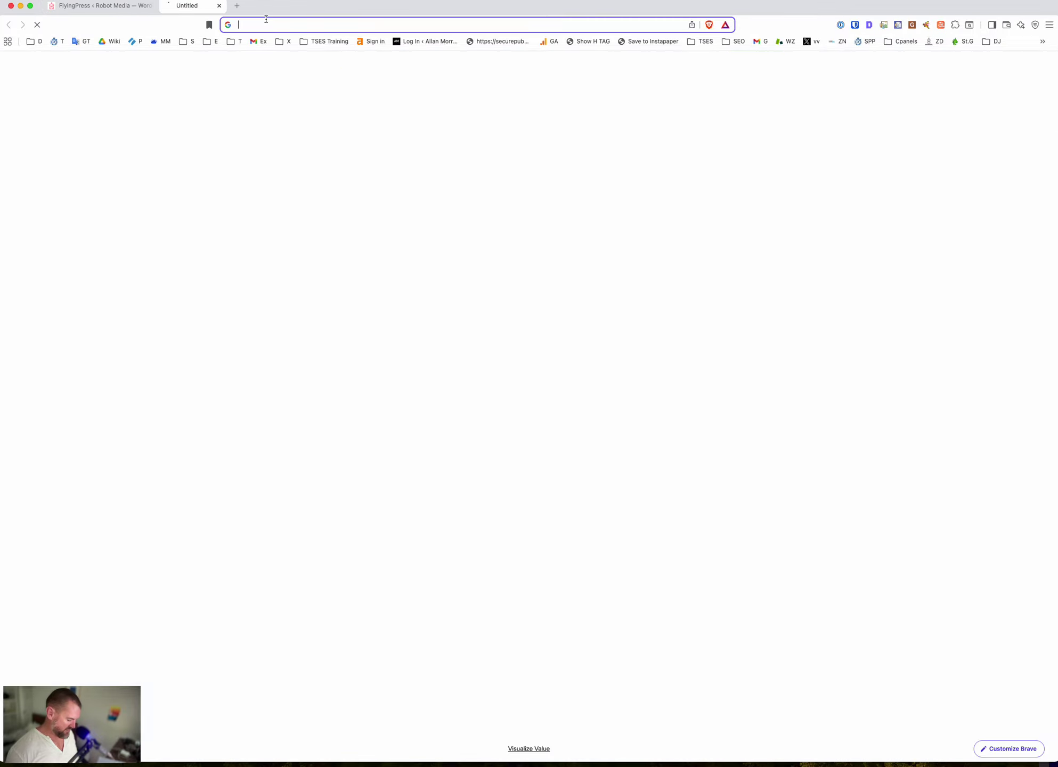
type("instant.pag")
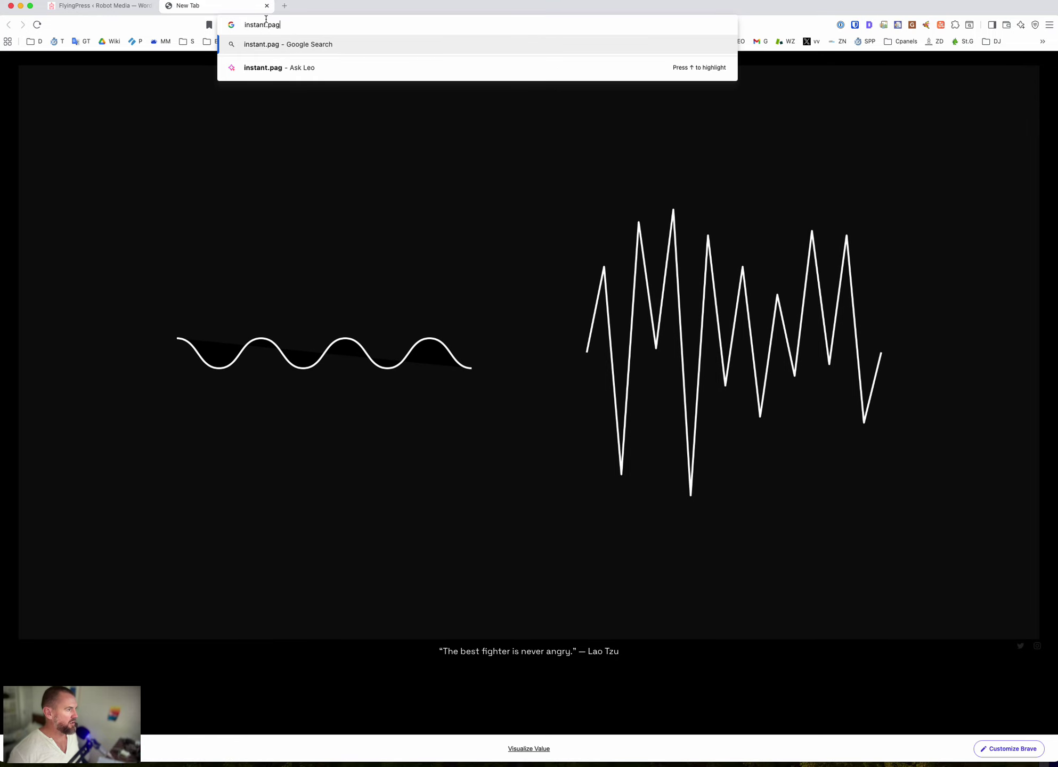
type("e")
key("Return")
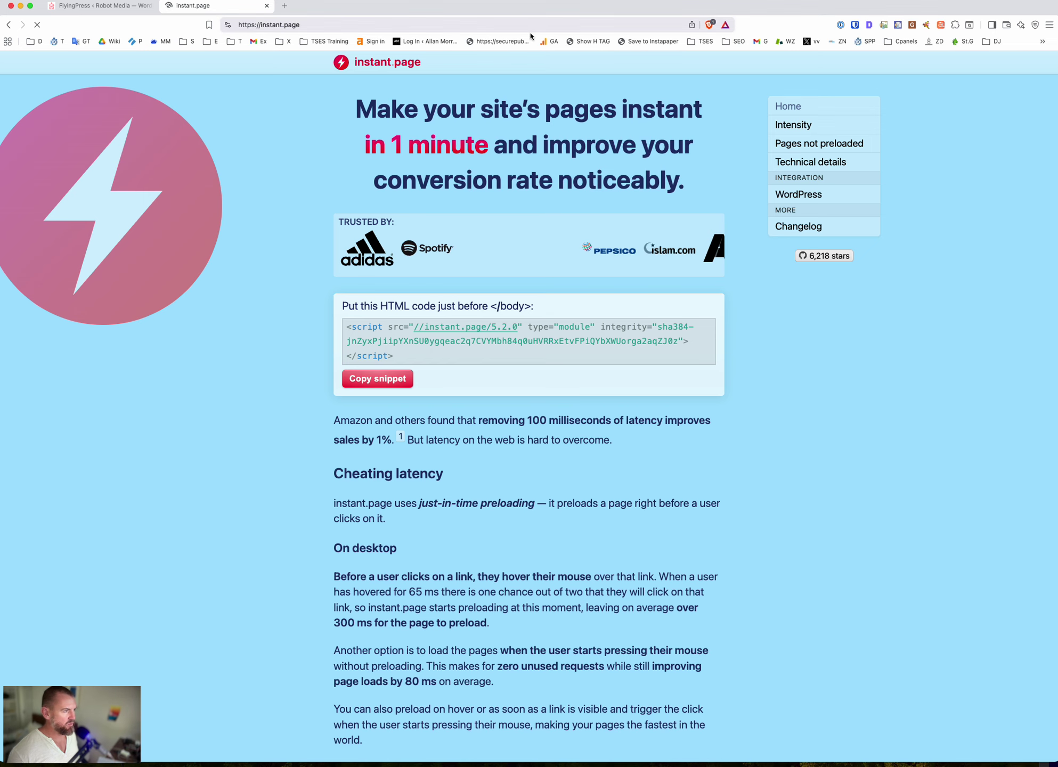
- Read how instant.page preloads pages on desktop and mobile, and run its clicking speed test
scroll(394, 389, "down", 8)
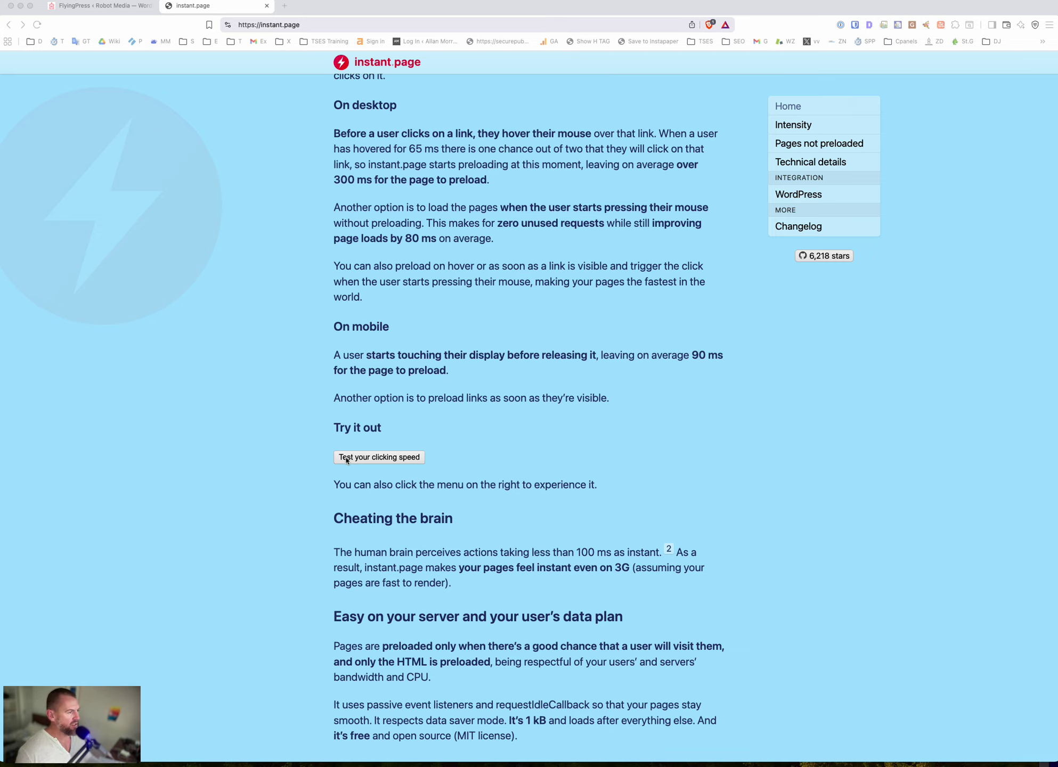
left_click(377, 458)
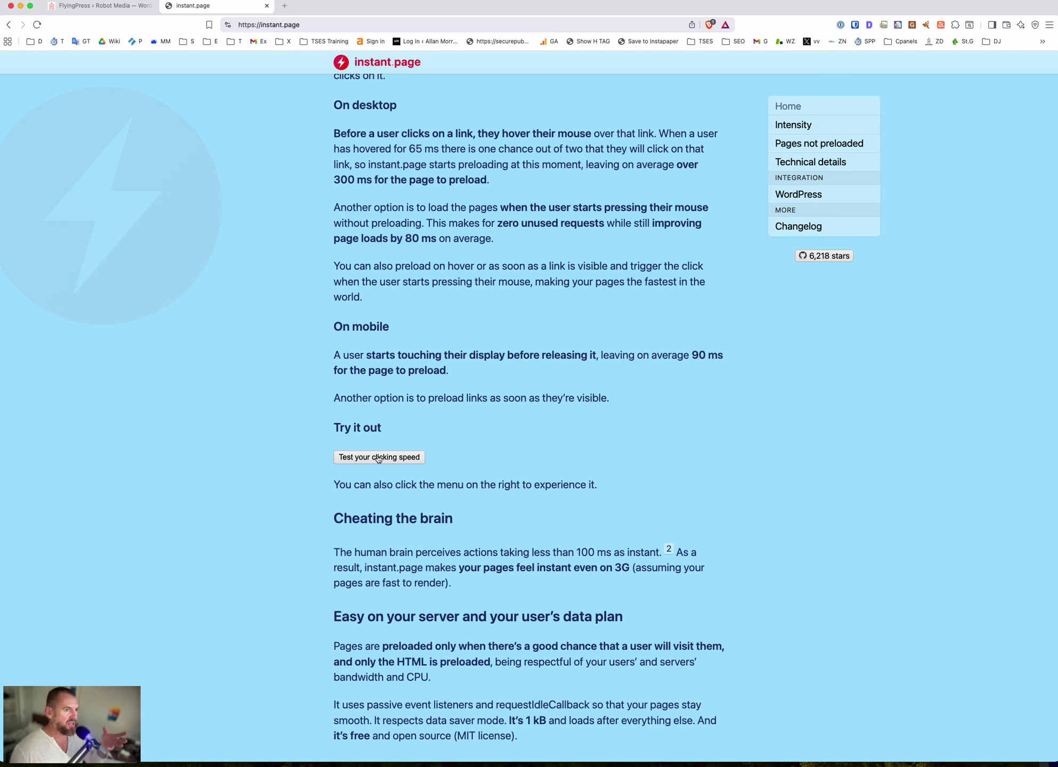
left_click(377, 459)
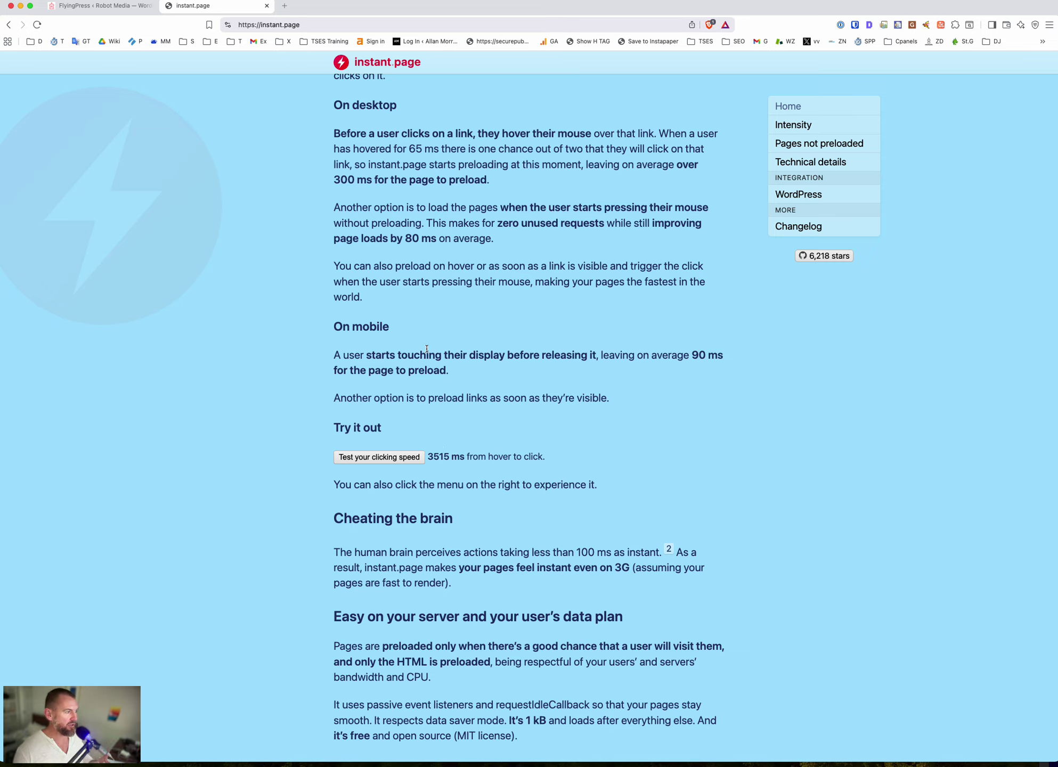
- Examine all network requests on the live homepage in the developer tools to see how its Read More links preload pages
left_click(84, 7)
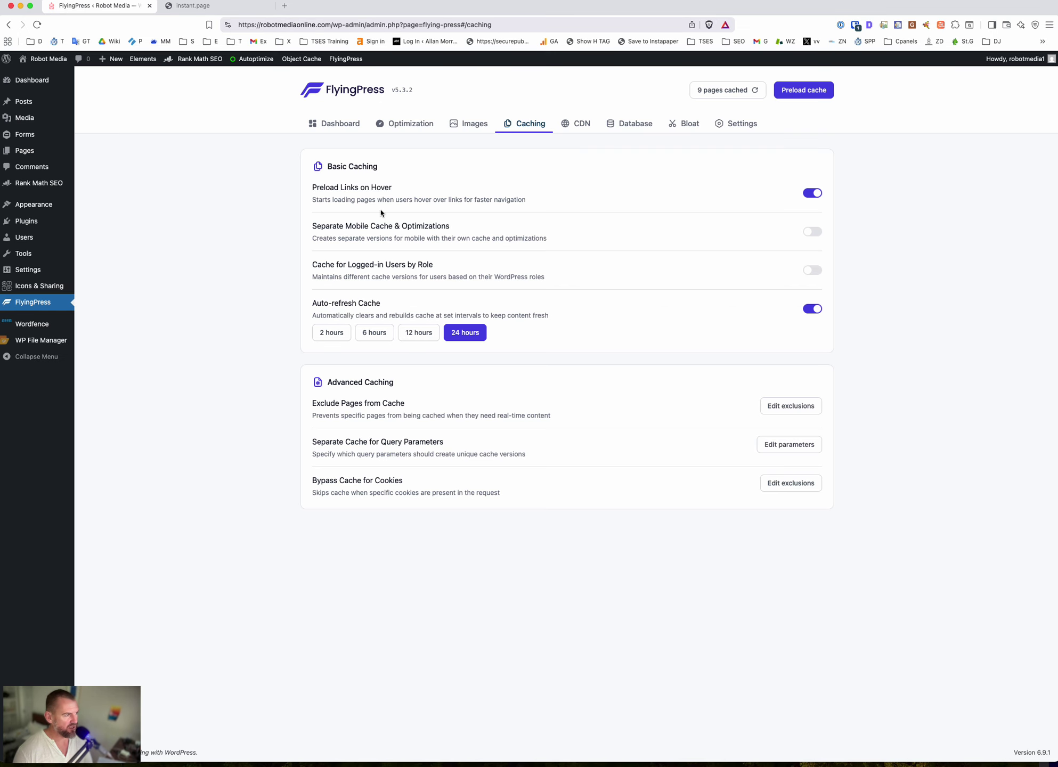
left_click_drag(1057, 43, 500, 24)
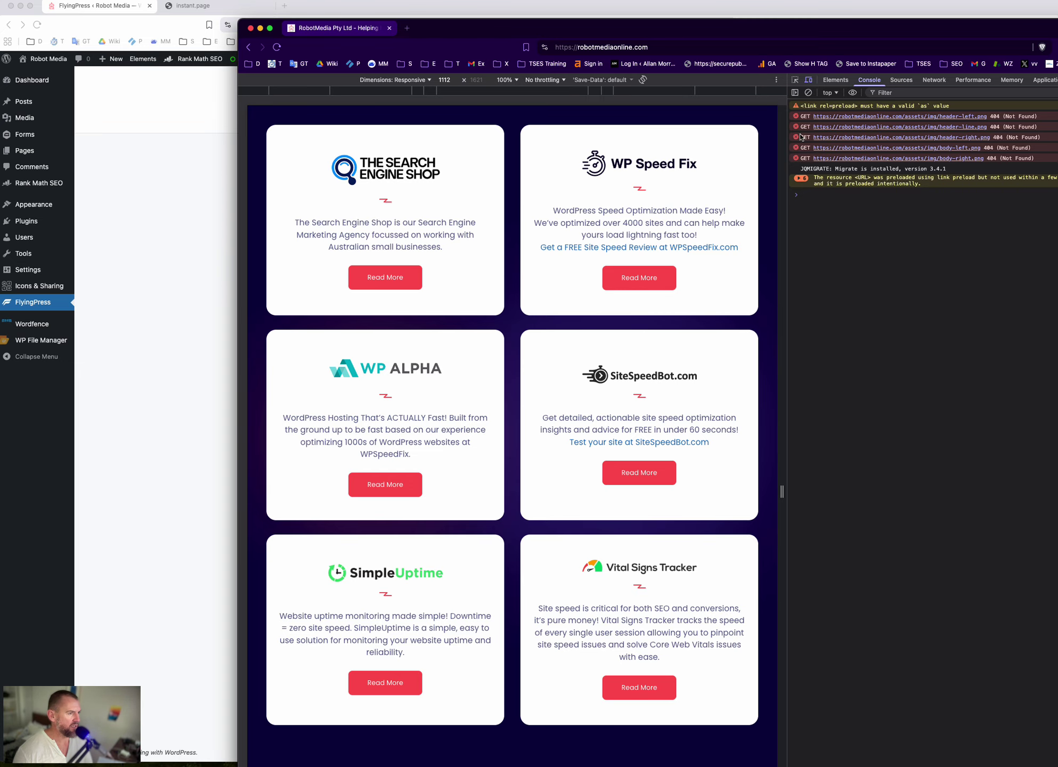
left_click(809, 79)
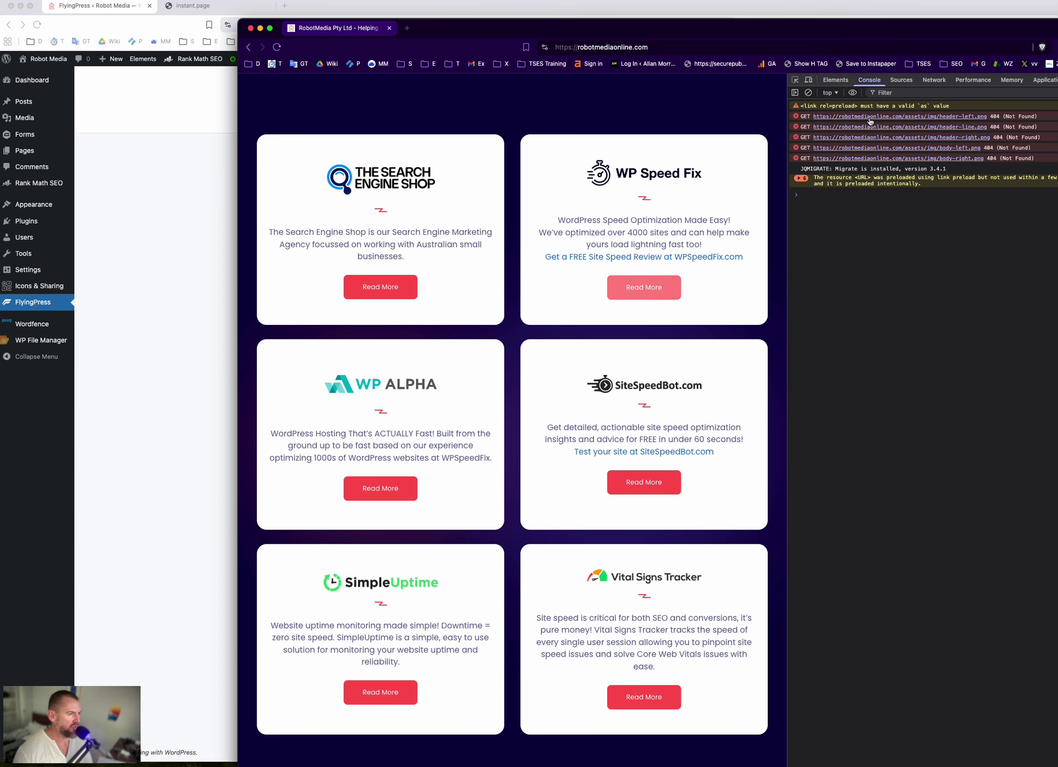
left_click(946, 79)
left_click_drag(971, 31, 808, 2)
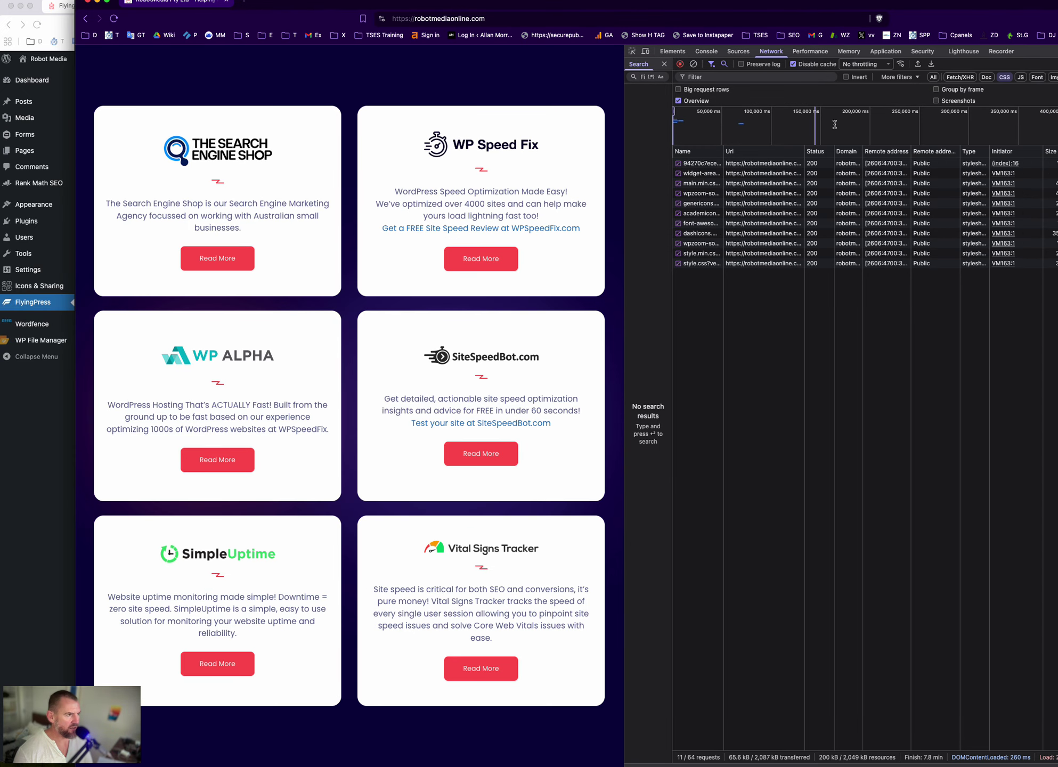
left_click(933, 78)
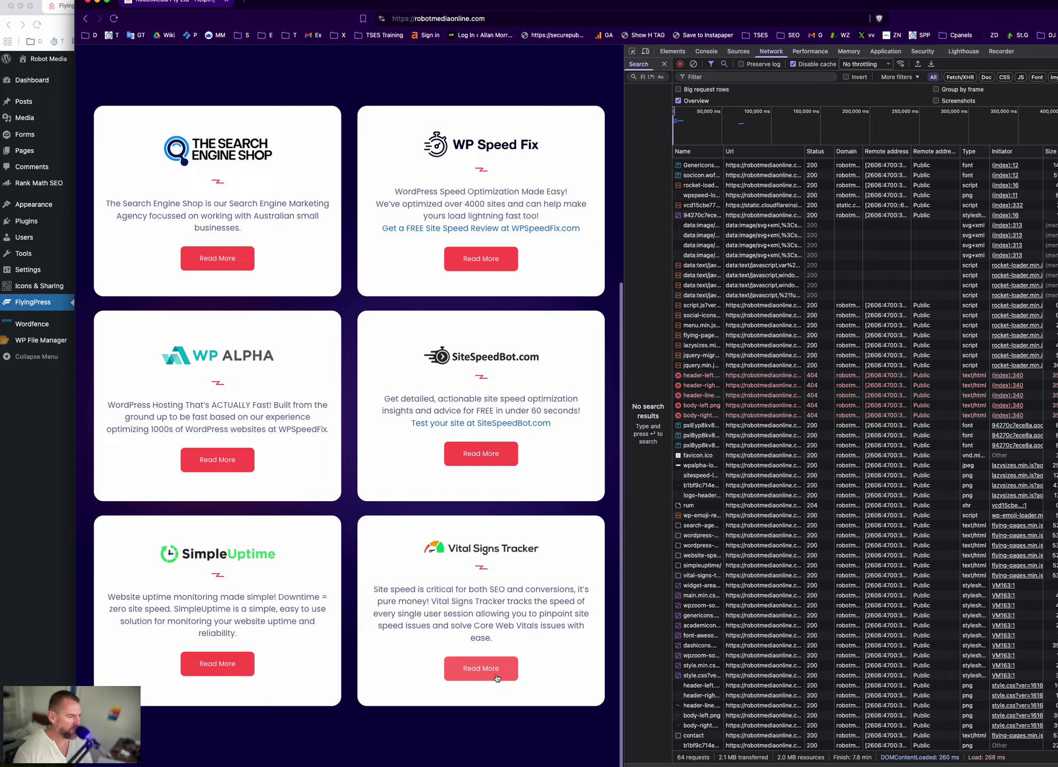
scroll(558, 276, "down", 1)
left_click_drag(289, 4, 1057, 40)
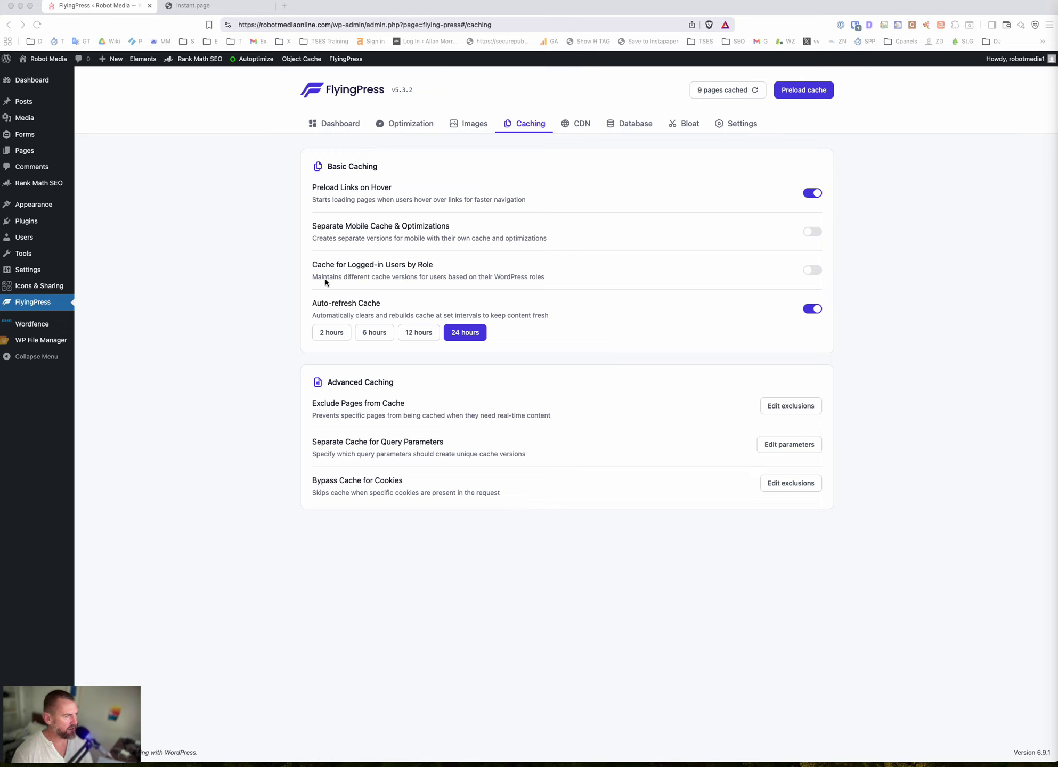
- Read the Cache for Logged-in Users by Role and Auto-refresh Cache options in the FlyingPress Caching settings
left_click(385, 271)
left_click_drag(451, 266, 337, 265)
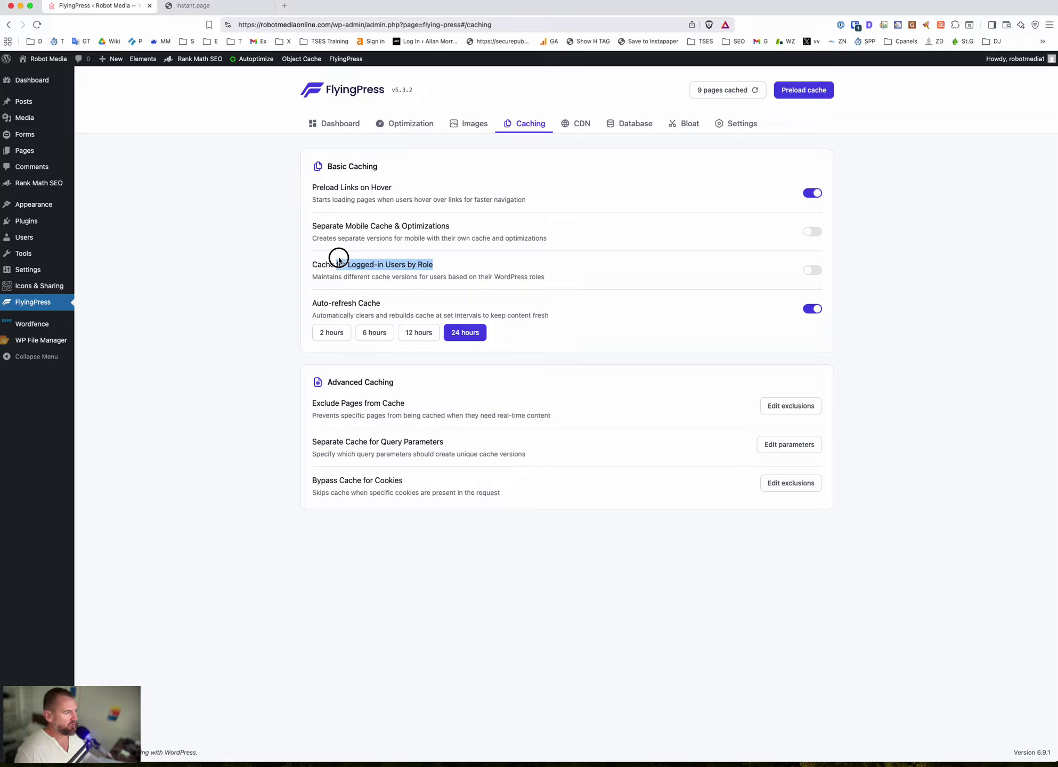
left_click_drag(311, 264, 465, 267)
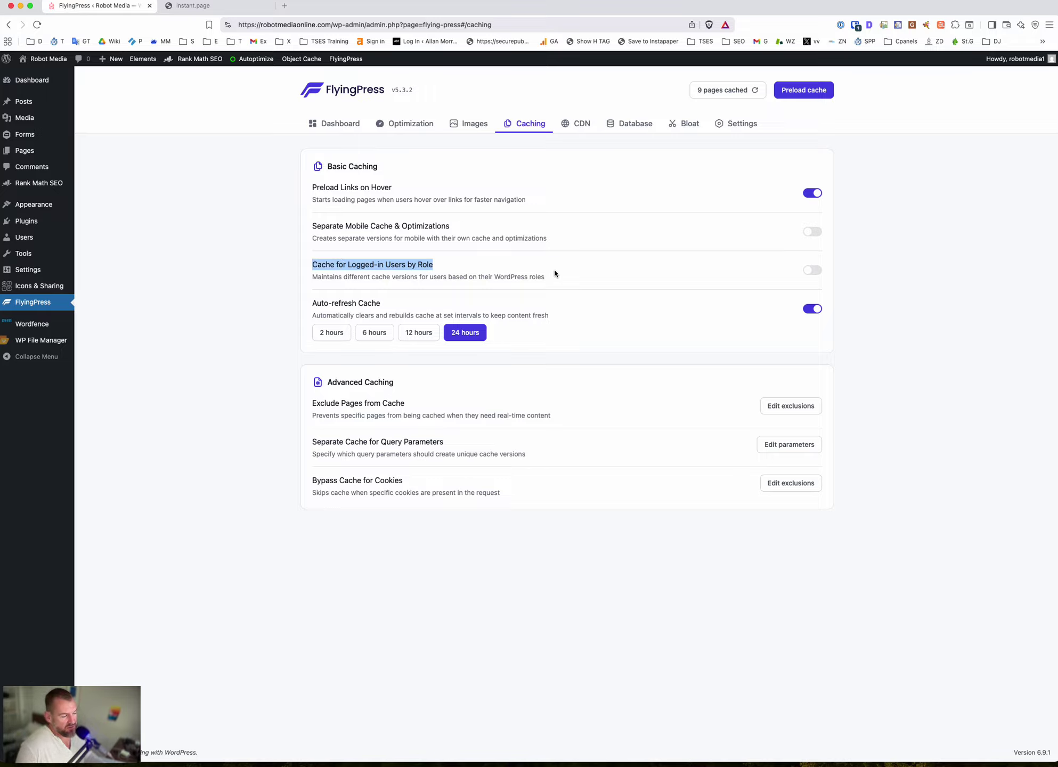
left_click(315, 303)
left_click_drag(314, 303, 396, 304)
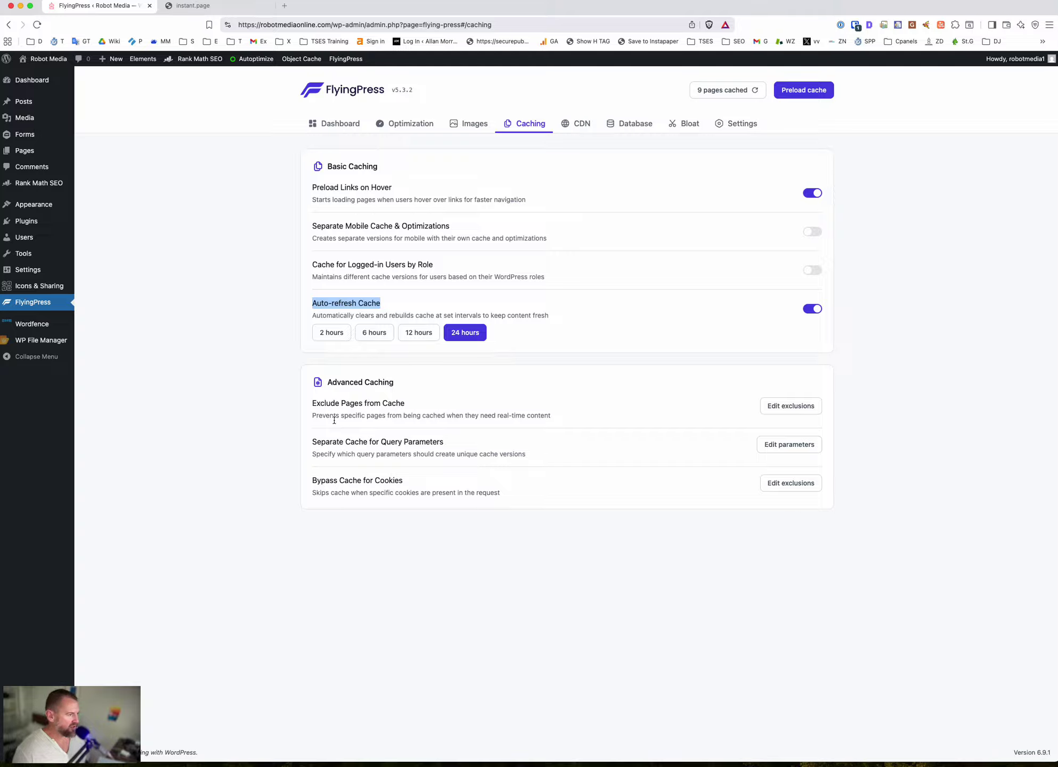
- Read the Advanced Caching options for excluding pages, separating cache by query parameters and bypassing cache for cookies
left_click_drag(311, 403, 432, 400)
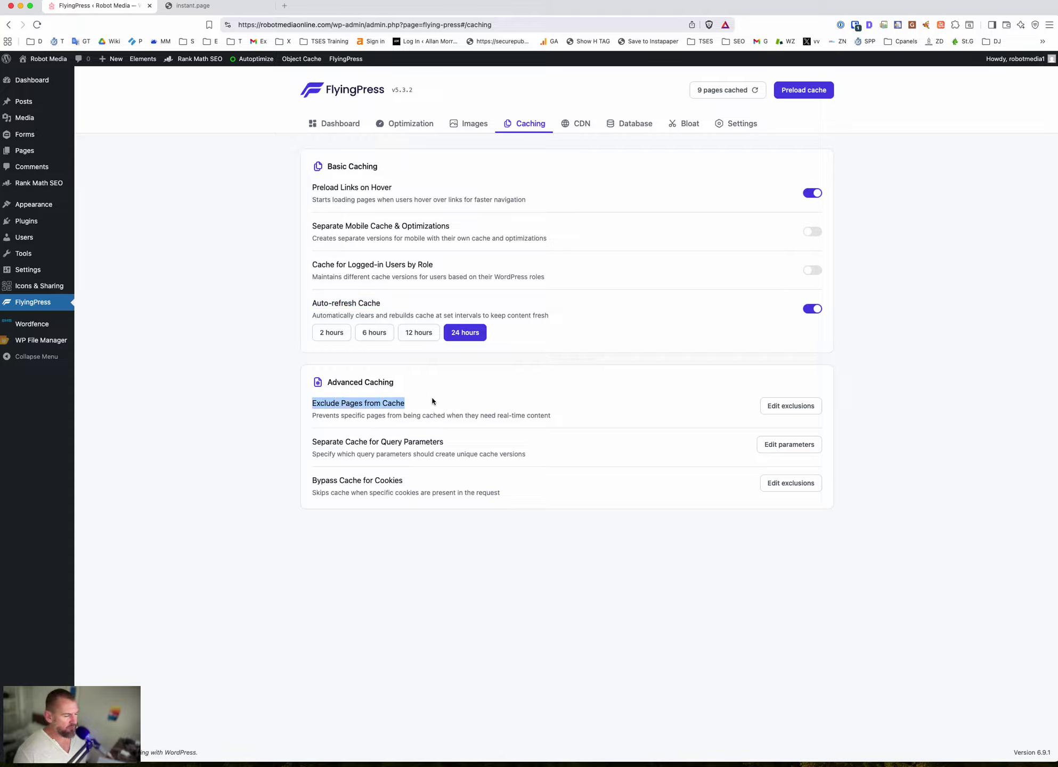
left_click(309, 443)
left_click_drag(309, 443, 536, 456)
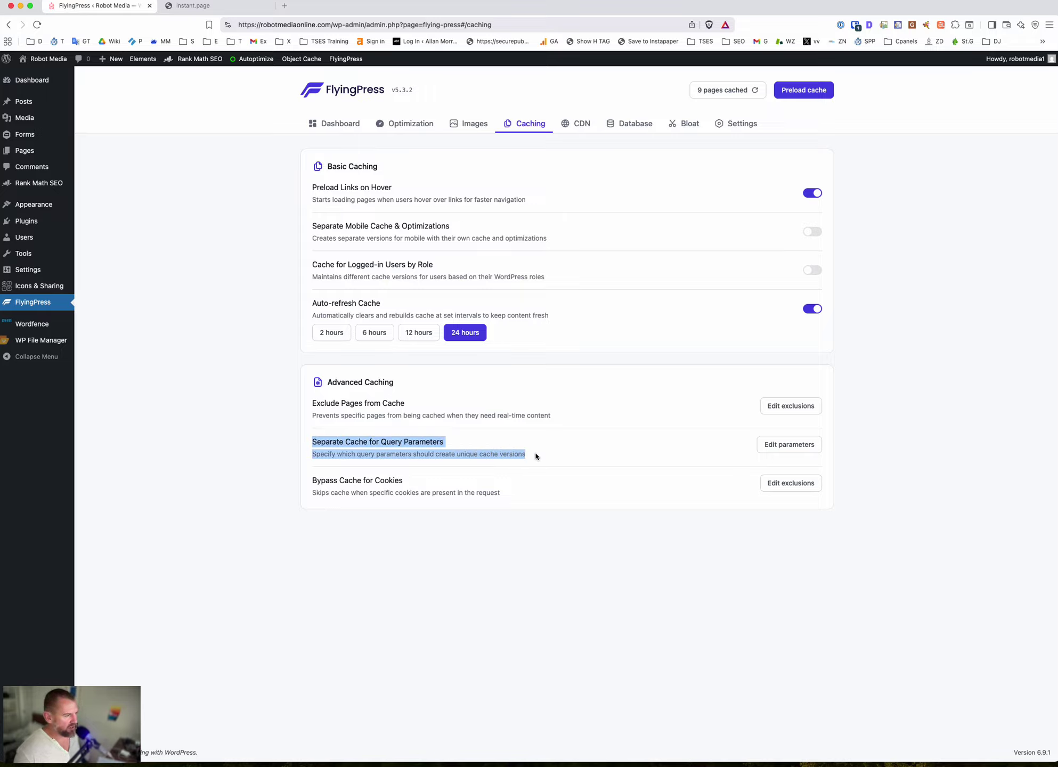
left_click_drag(559, 456, 312, 442)
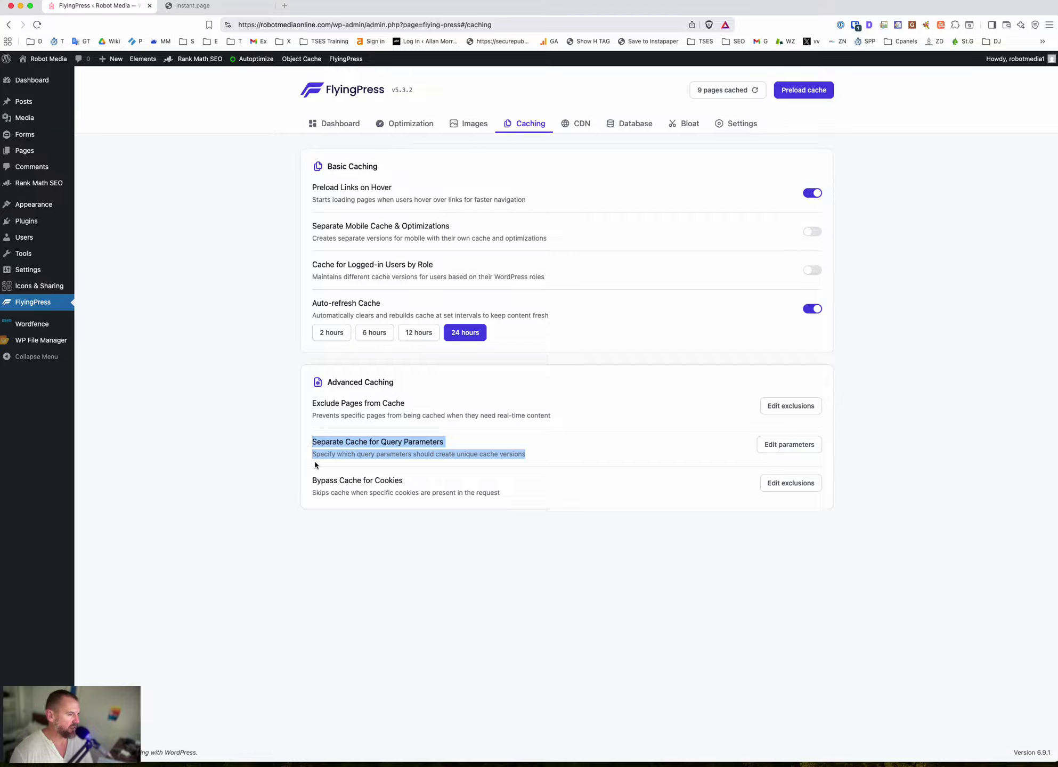
left_click_drag(529, 492, 314, 474)
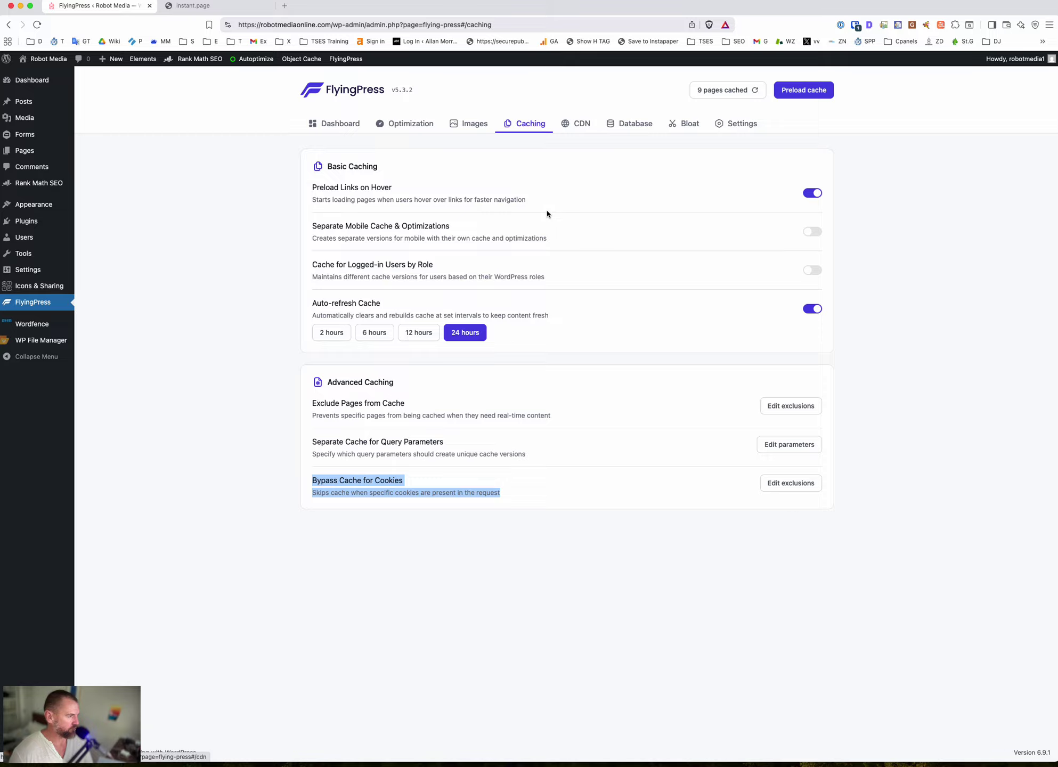
- Open the FlyingPress CDN settings and read the Enable Page Caching option for Cloudflare's edge network
left_click(578, 124)
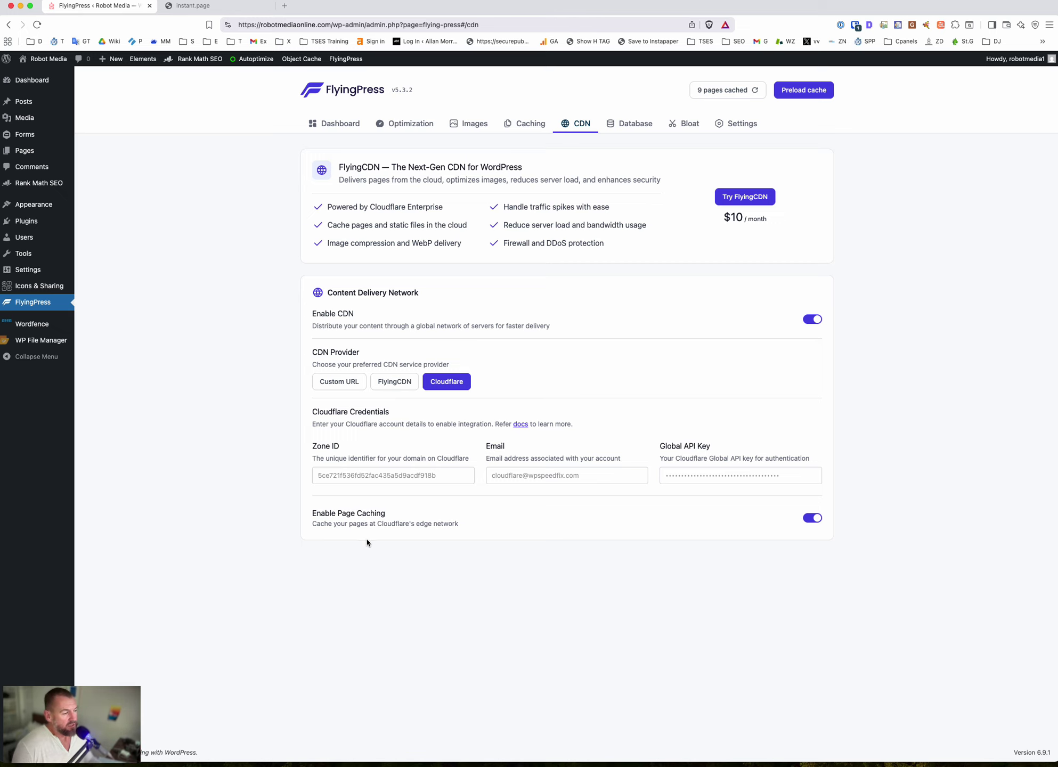
mouse_move(309, 513)
left_mouse_down()
mouse_move(463, 526)
mouse_move(319, 510)
left_mouse_up()
left_click(468, 527)
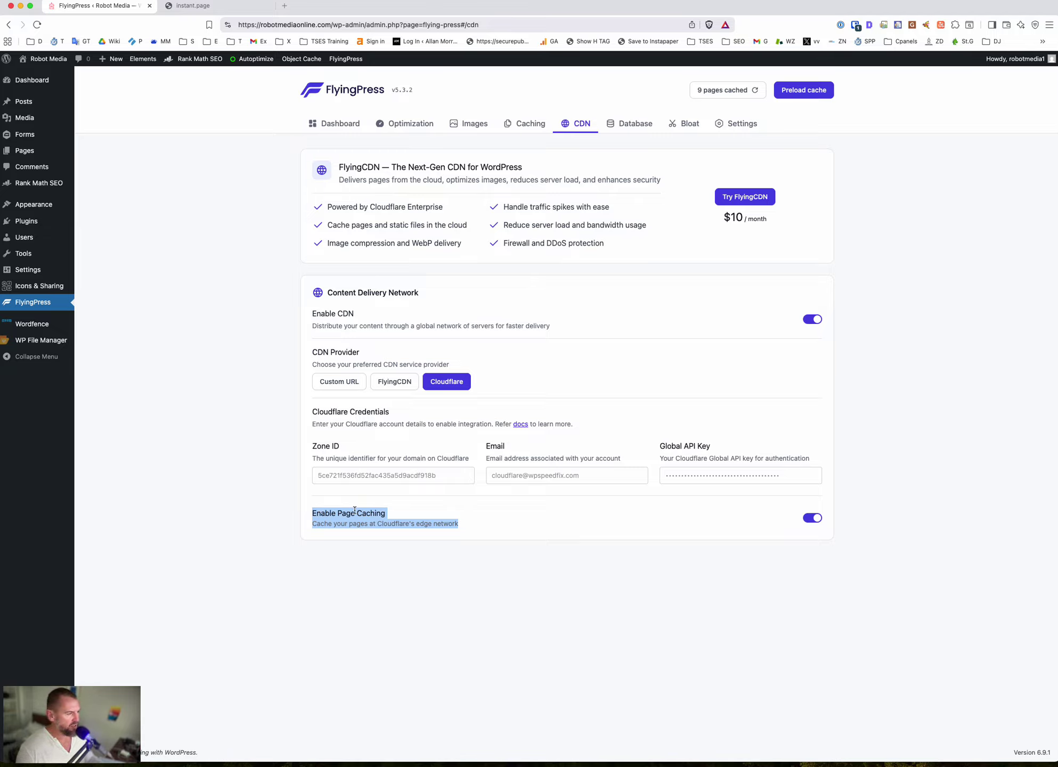
left_click(313, 512)
left_click_drag(312, 513, 463, 530)
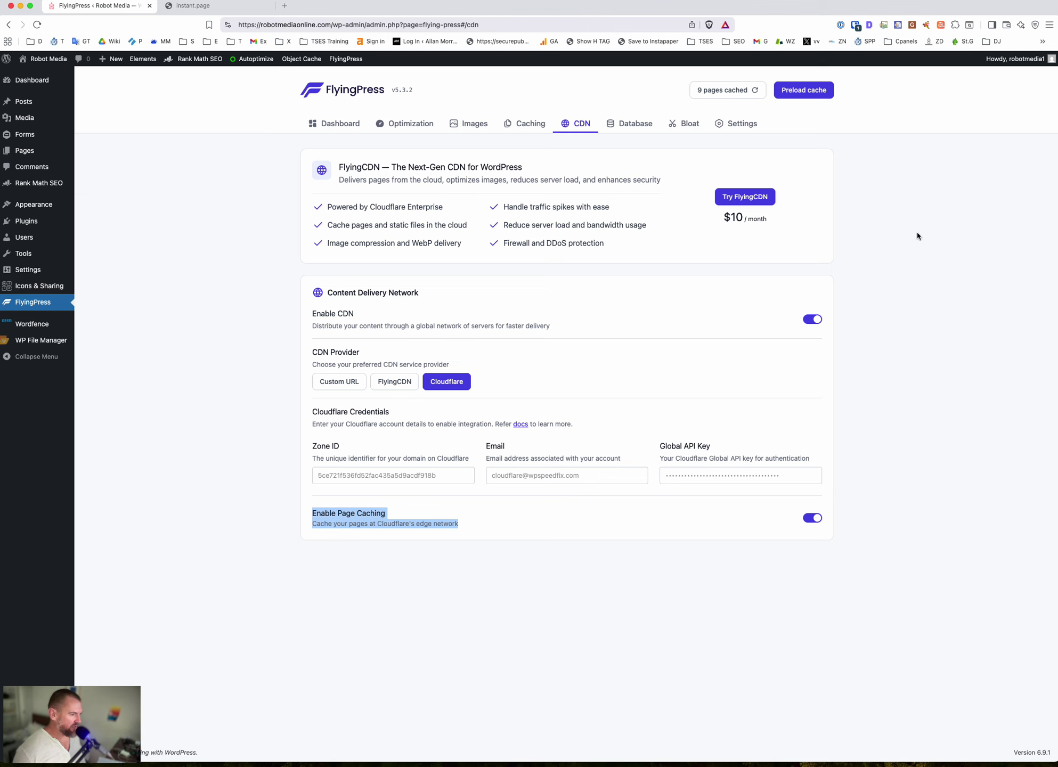
- Open the FlyingPress Database settings and read the Delete Expired Transients option
left_click(629, 128)
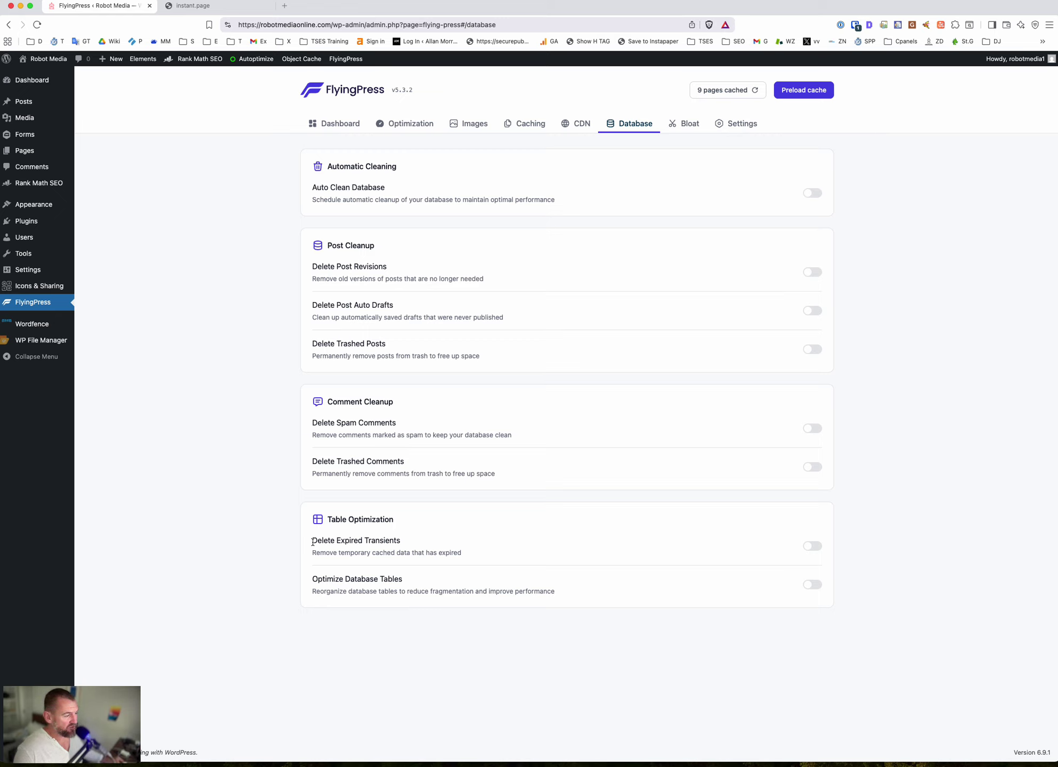
left_click_drag(312, 540, 397, 543)
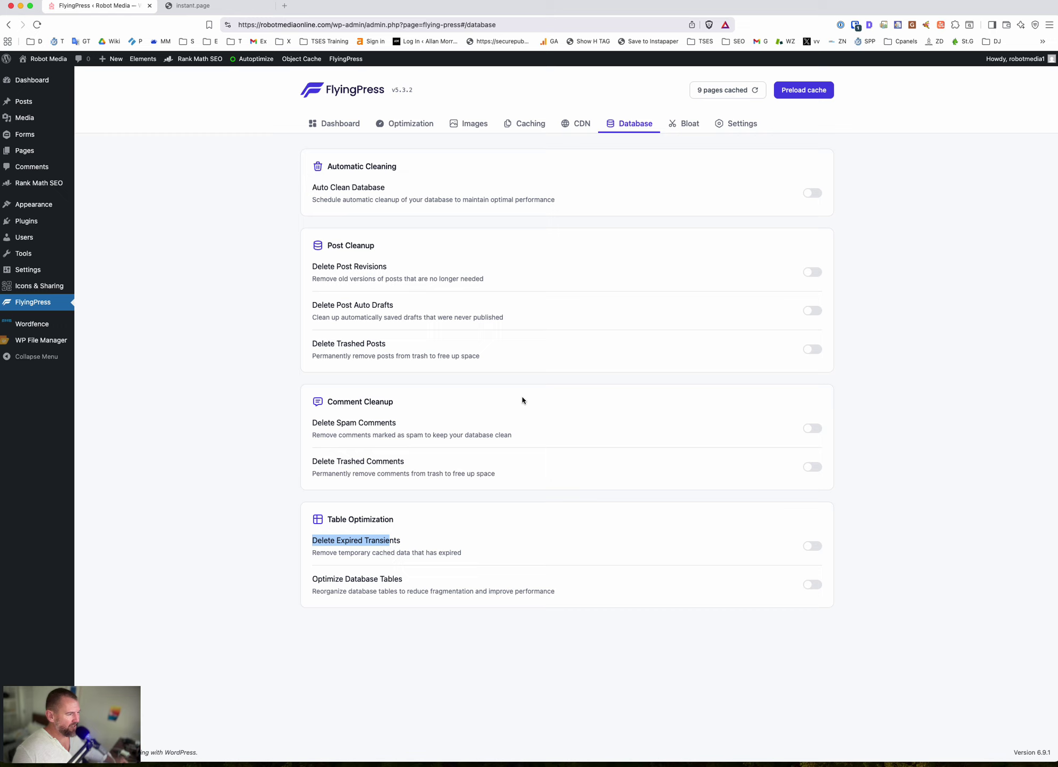
- Open the FlyingPress Bloat settings and read the Throttle Heartbeat API and Limit Post Revisions options
left_click(687, 124)
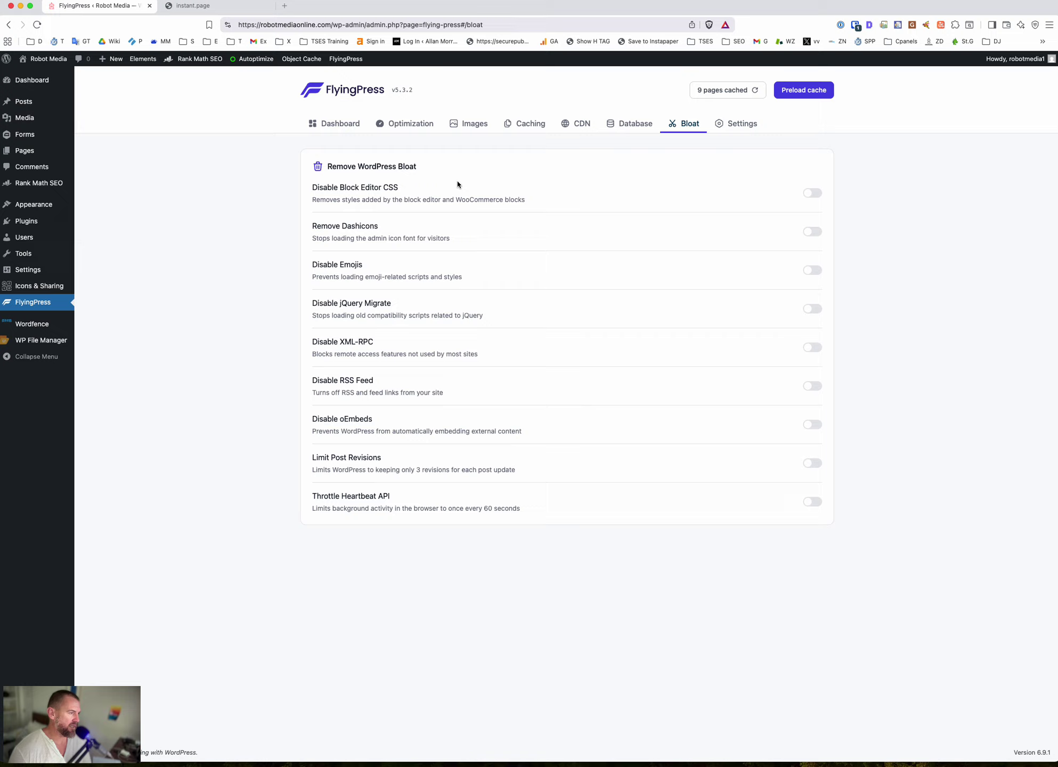
left_click_drag(311, 496, 410, 499)
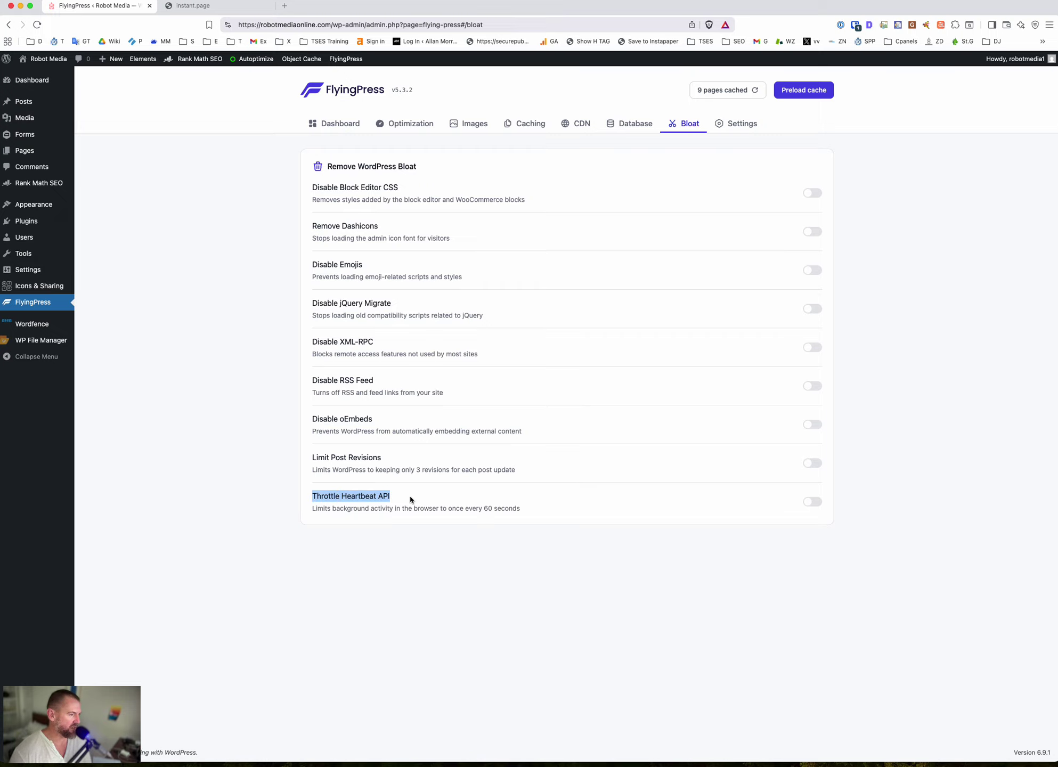
left_click_drag(311, 457, 371, 457)
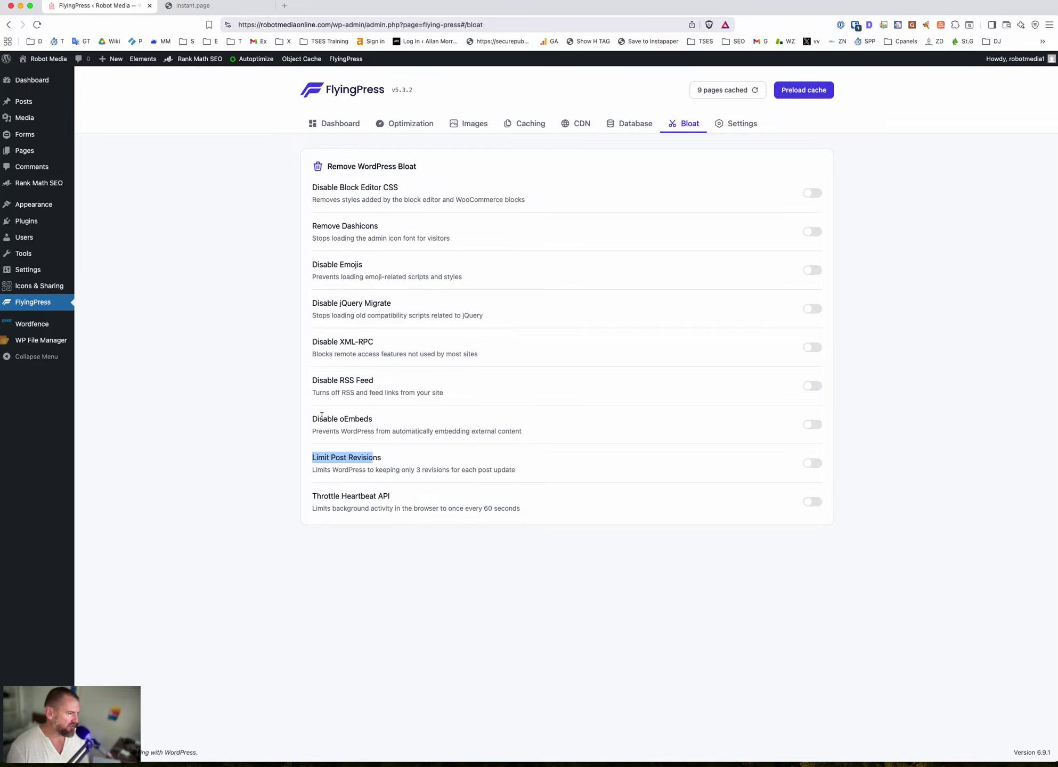
left_click(370, 463)
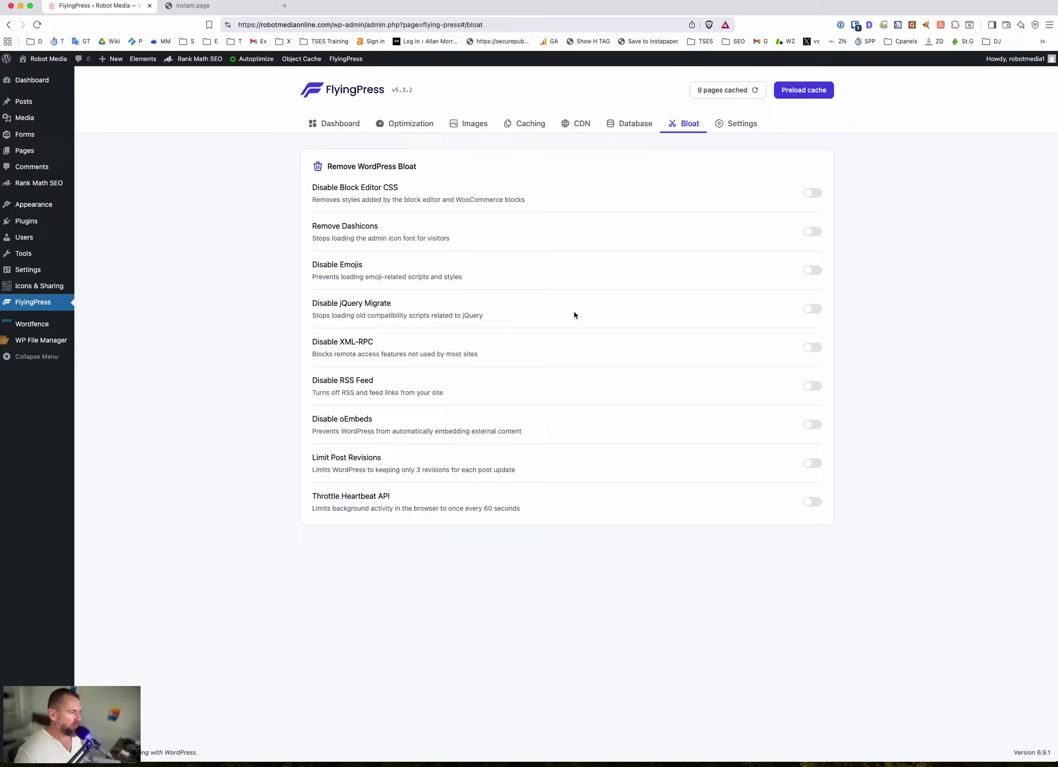
- Review FlyingPress's general Settings, and open the WP Speed Fix Read More page from the live homepage in a new tab
left_click(751, 128)
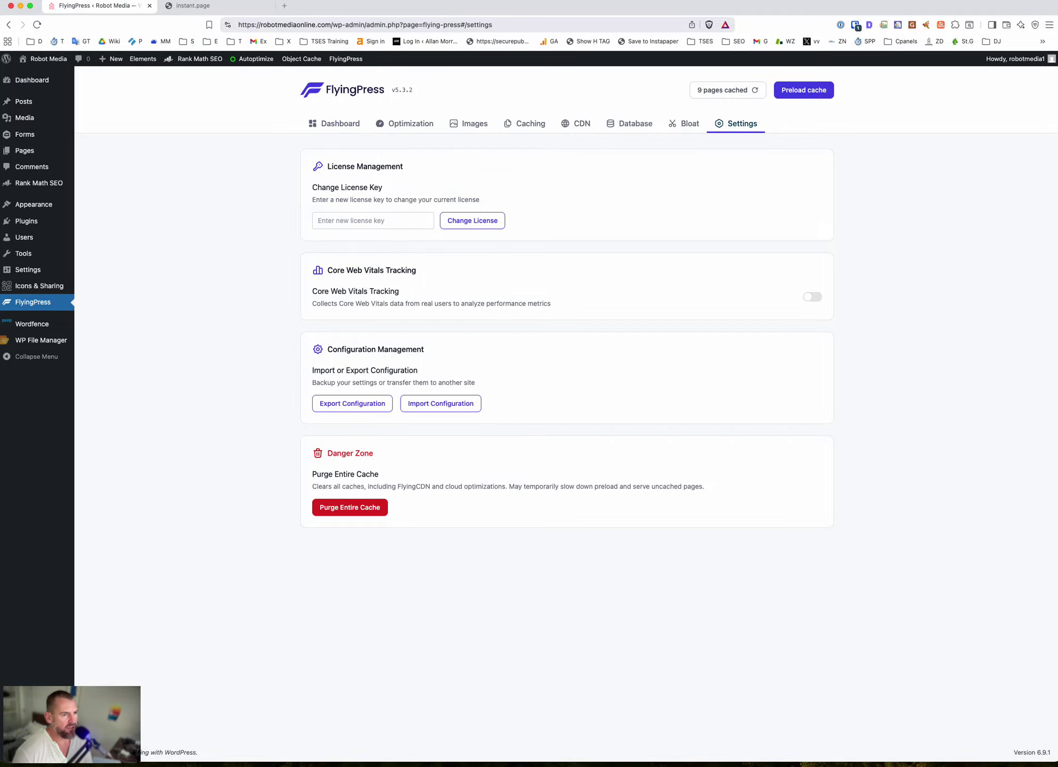
key("super+grave")
left_click(642, 74)
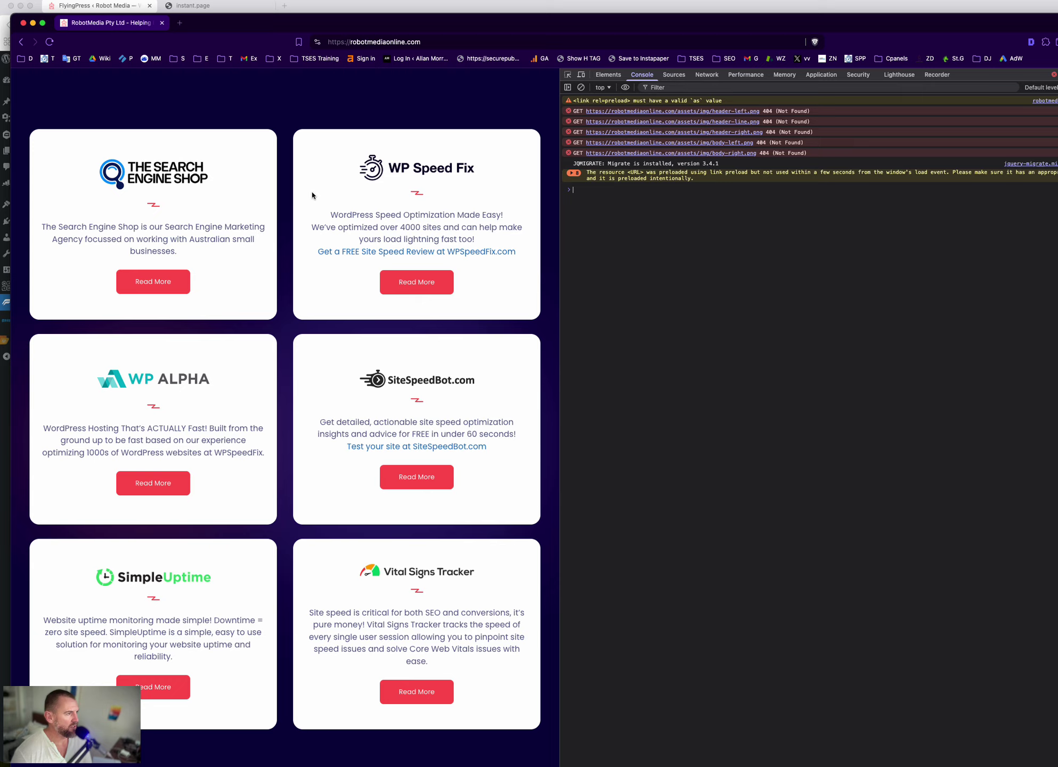
left_click(772, 213)
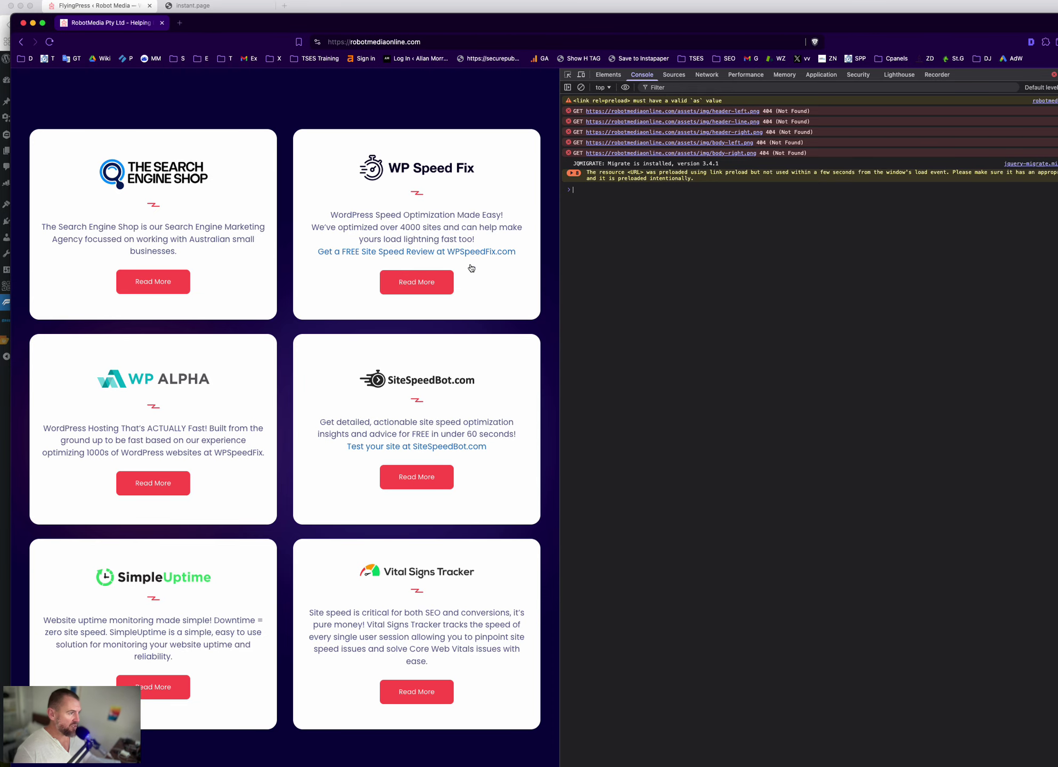
left_click(414, 288)
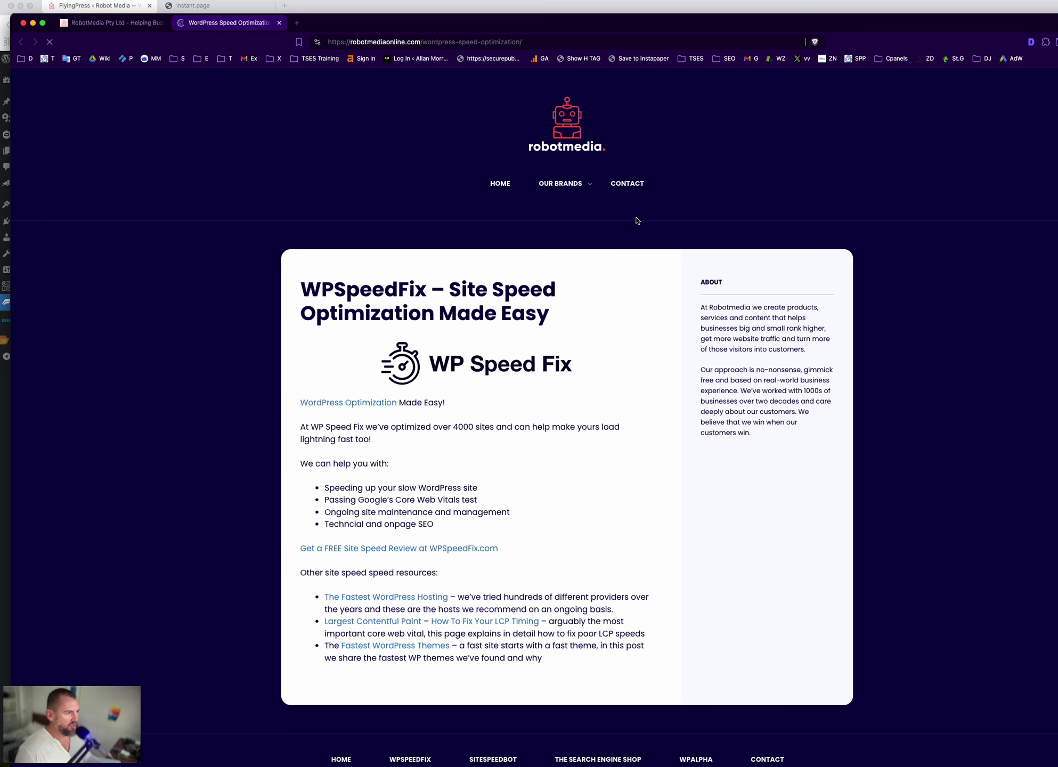
- Check the console messages of the live WordPress Speed Optimization page, and move its window aside to reveal the FlyingPress settings
right_click(444, 122)
left_click(461, 259)
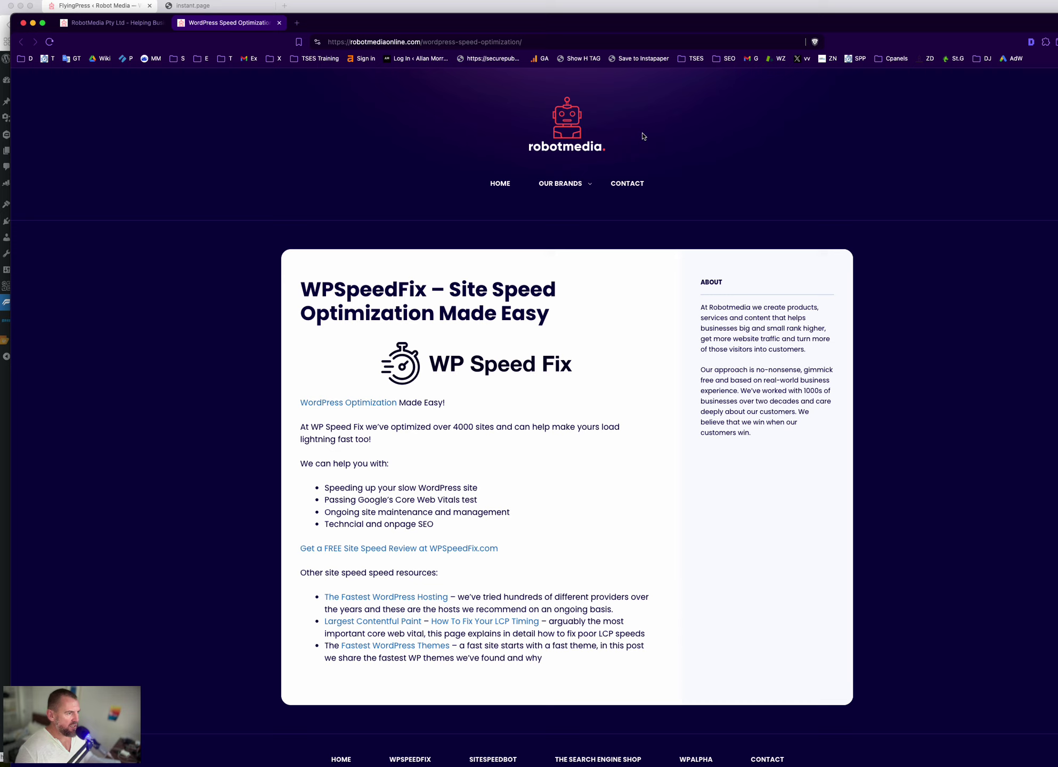
left_click(637, 75)
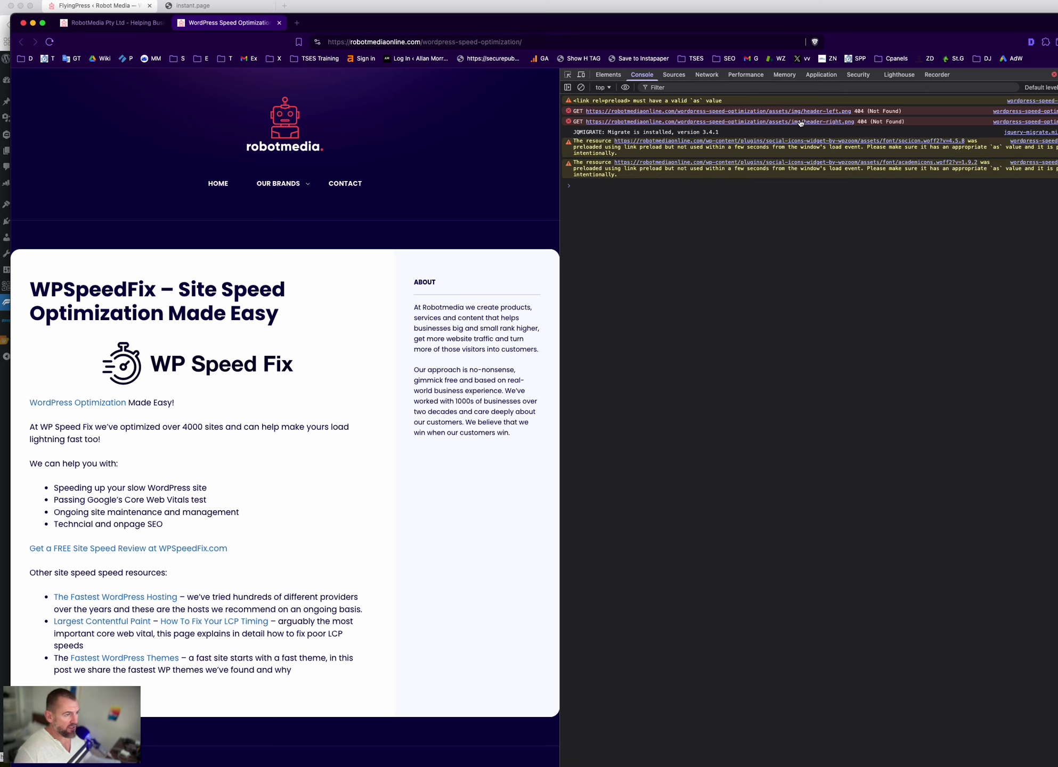
left_click_drag(365, 22, 1057, 57)
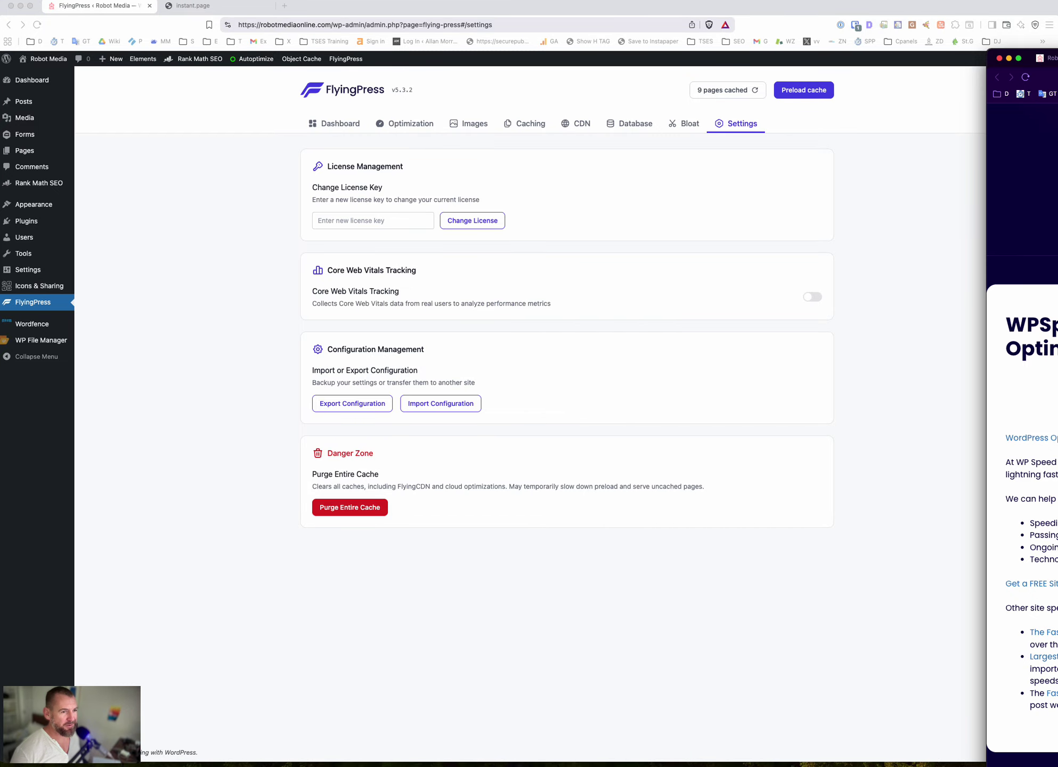
- Bring back the browser window, clear the developer tools and audit popup from the wpspeedfix.com homepage, and view its FREE Tools options
left_click_drag(1044, 56, 468, 35)
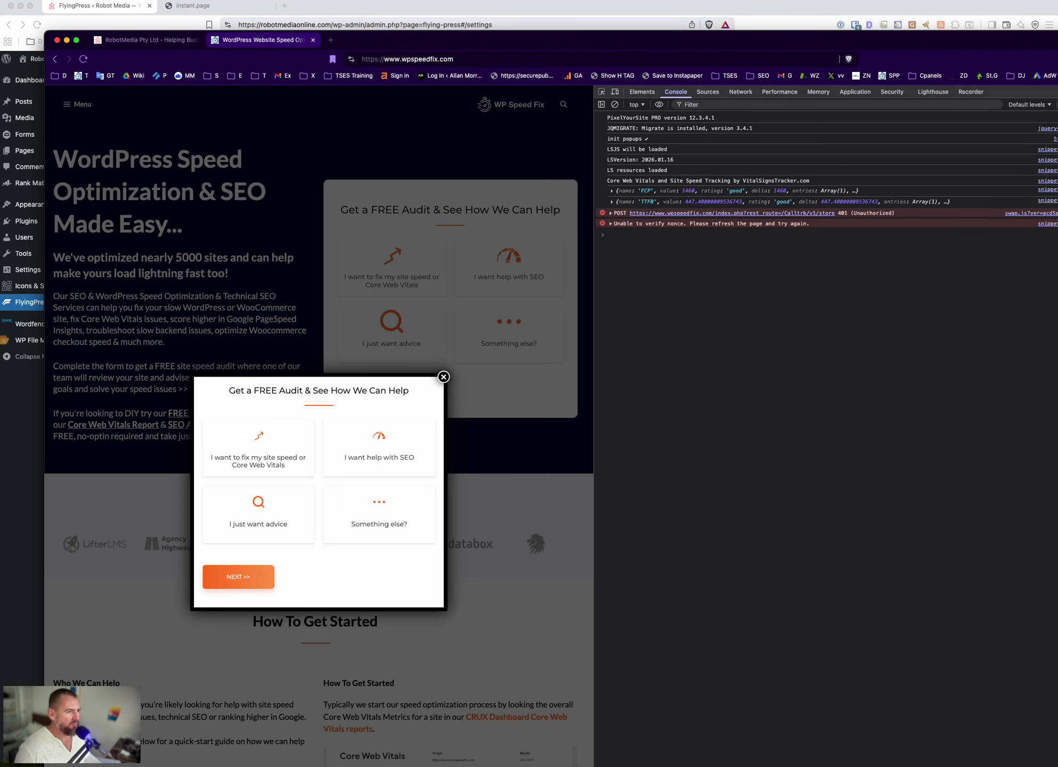
key("super+alt+i")
left_click(726, 378)
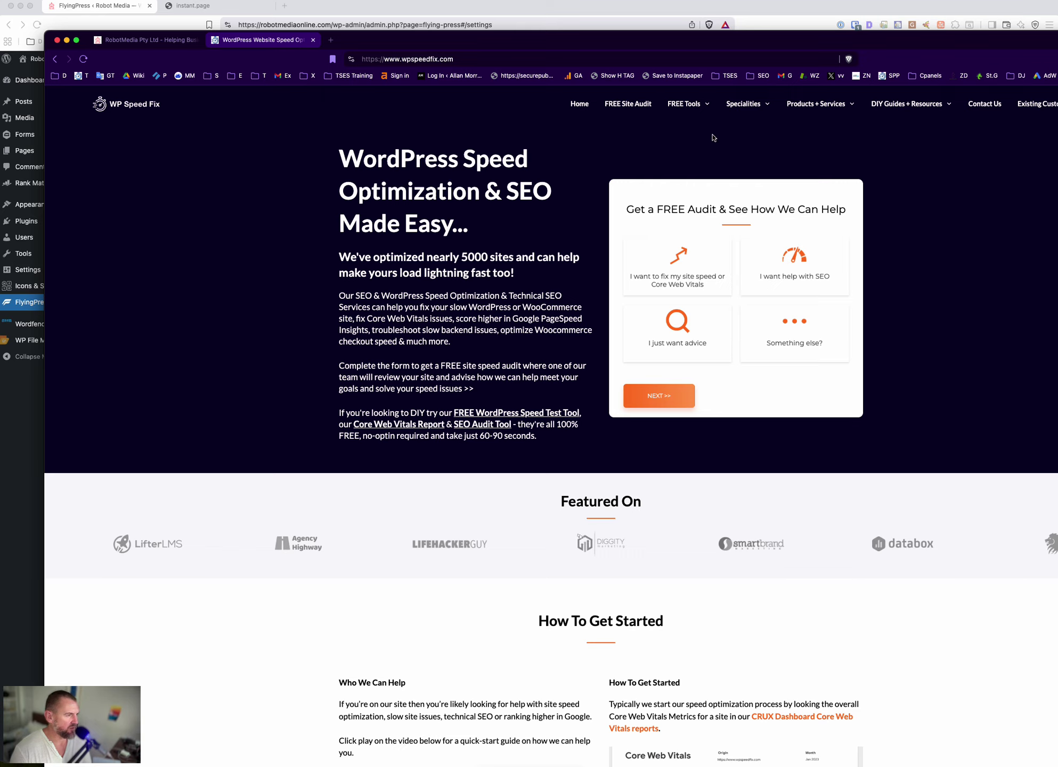
mouse_move(695, 102)
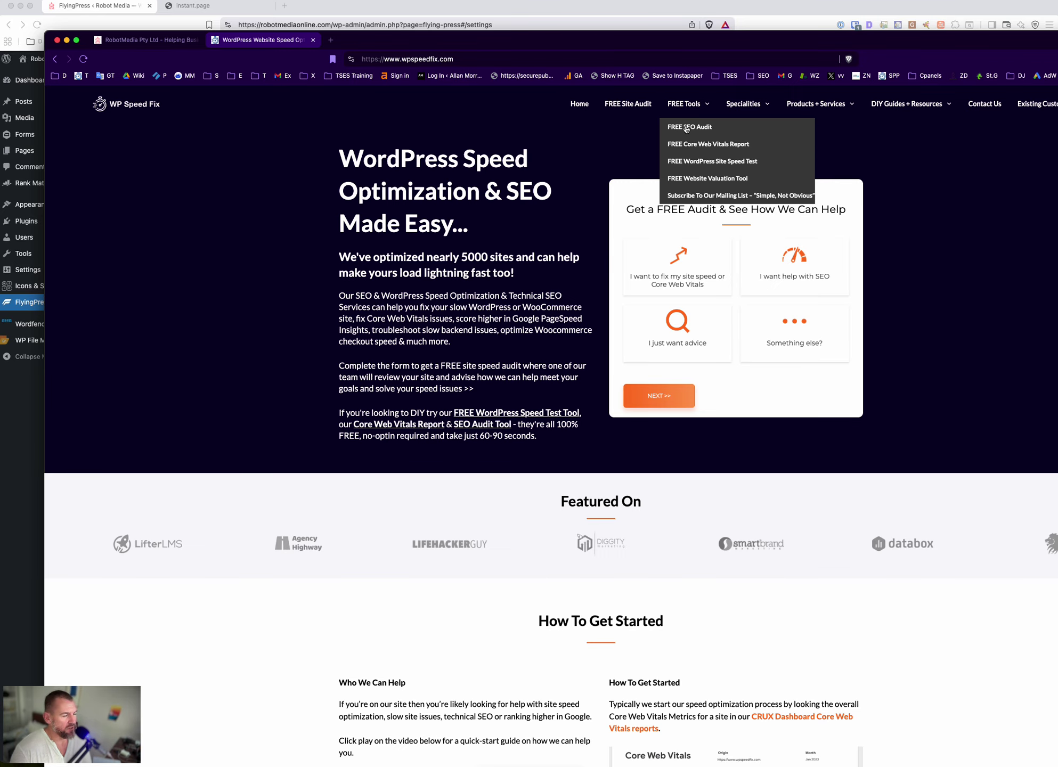